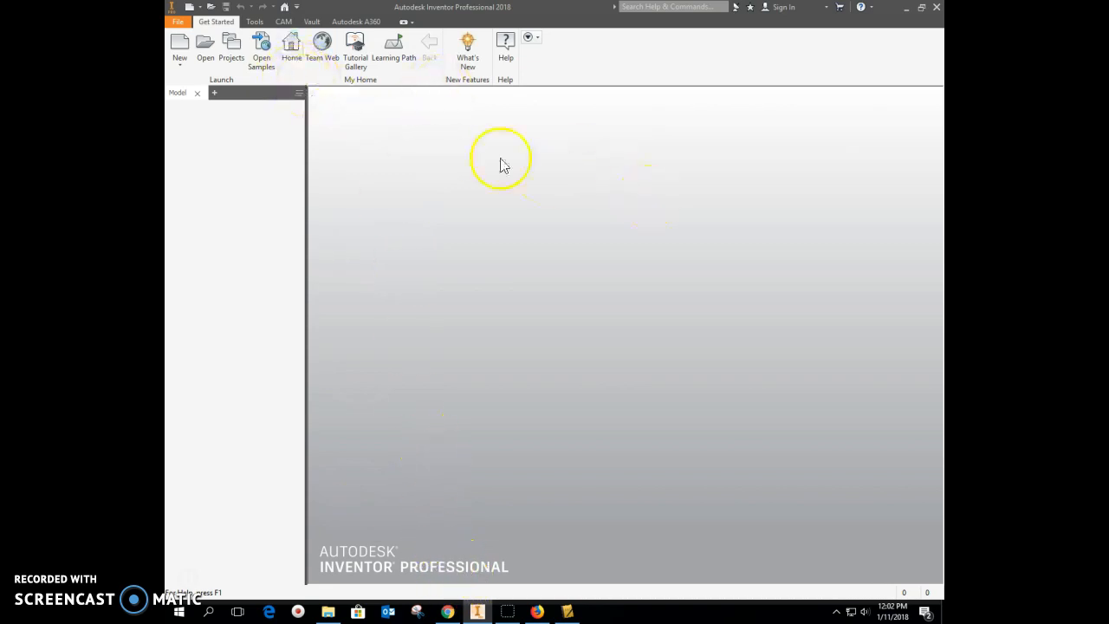
Open the AutomataSimulationTEST assembly from the project workspace
{"action": "left_click", "coordinate": [208, 52]}
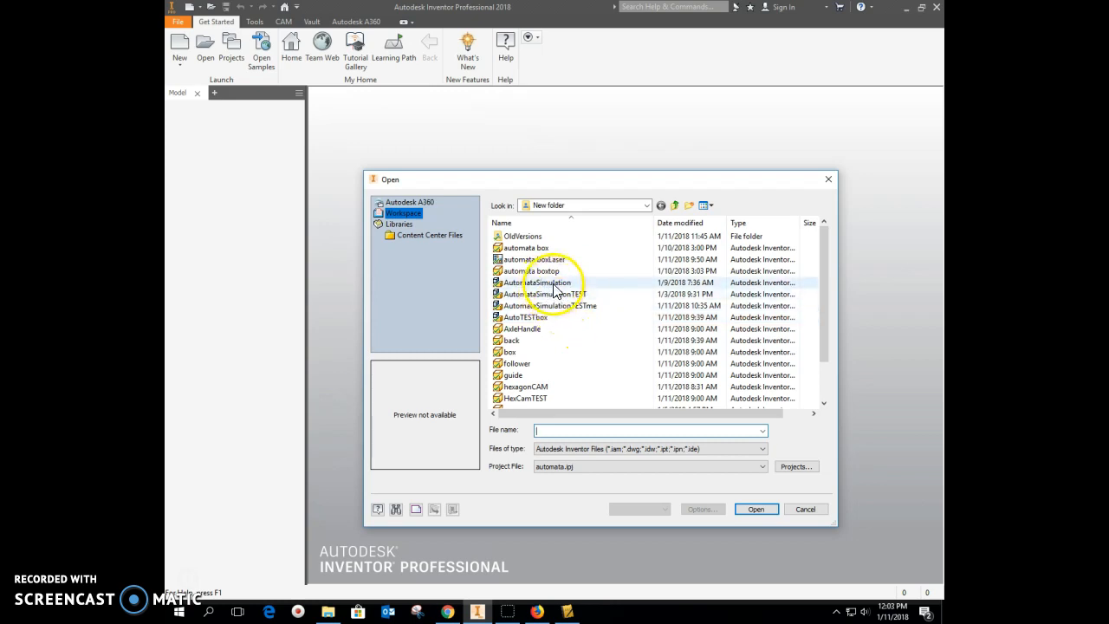
{"action": "left_click", "coordinate": [553, 282]}
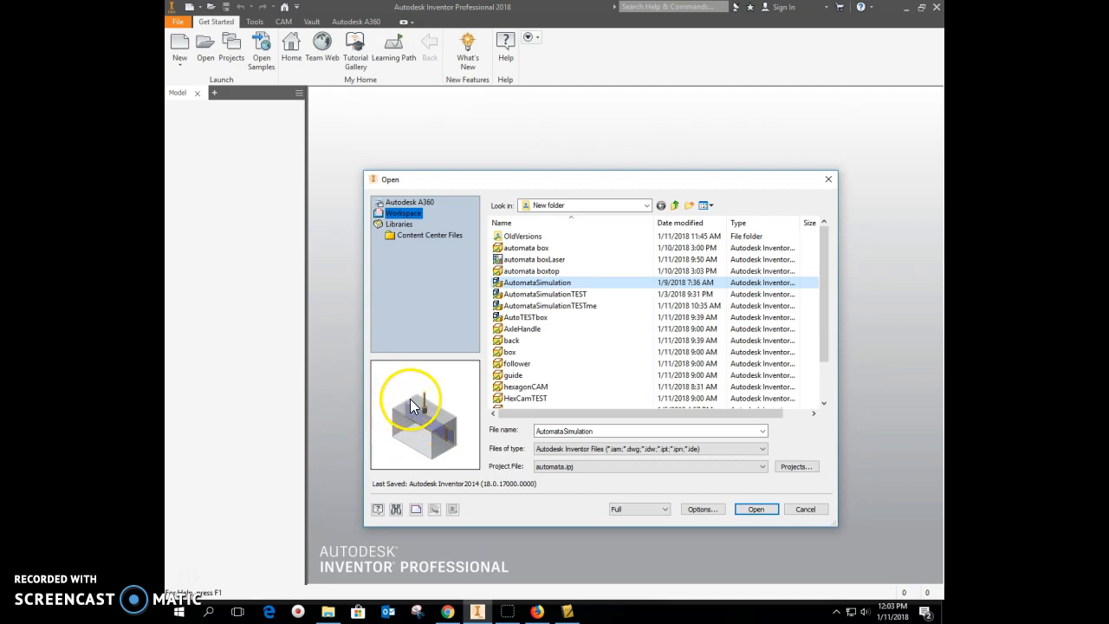
{"action": "left_click", "coordinate": [529, 293]}
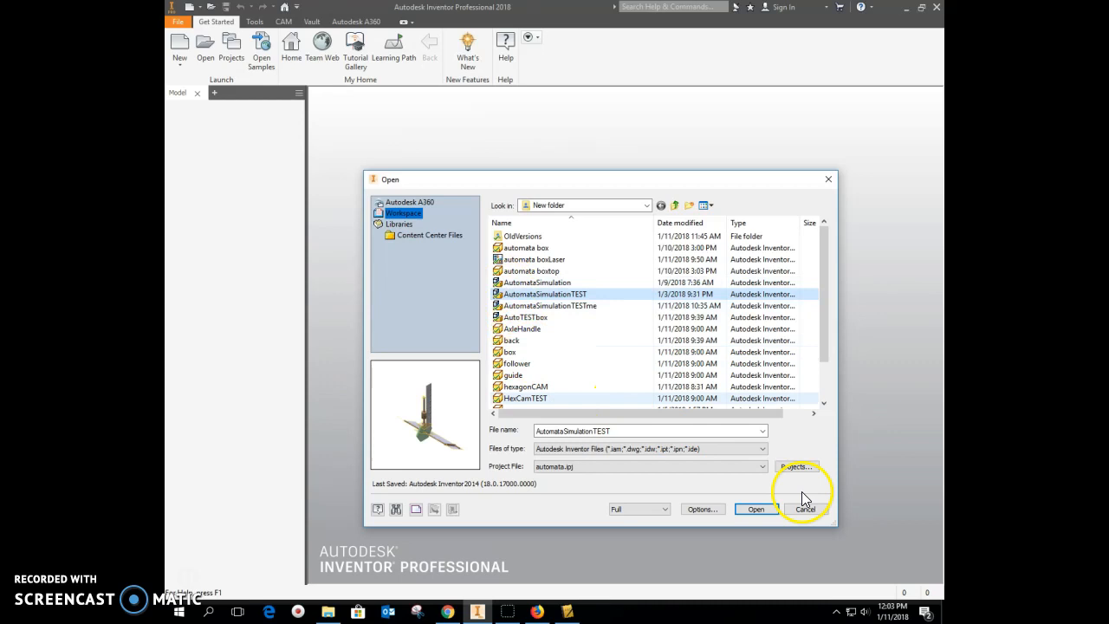
{"action": "left_click", "coordinate": [757, 509]}
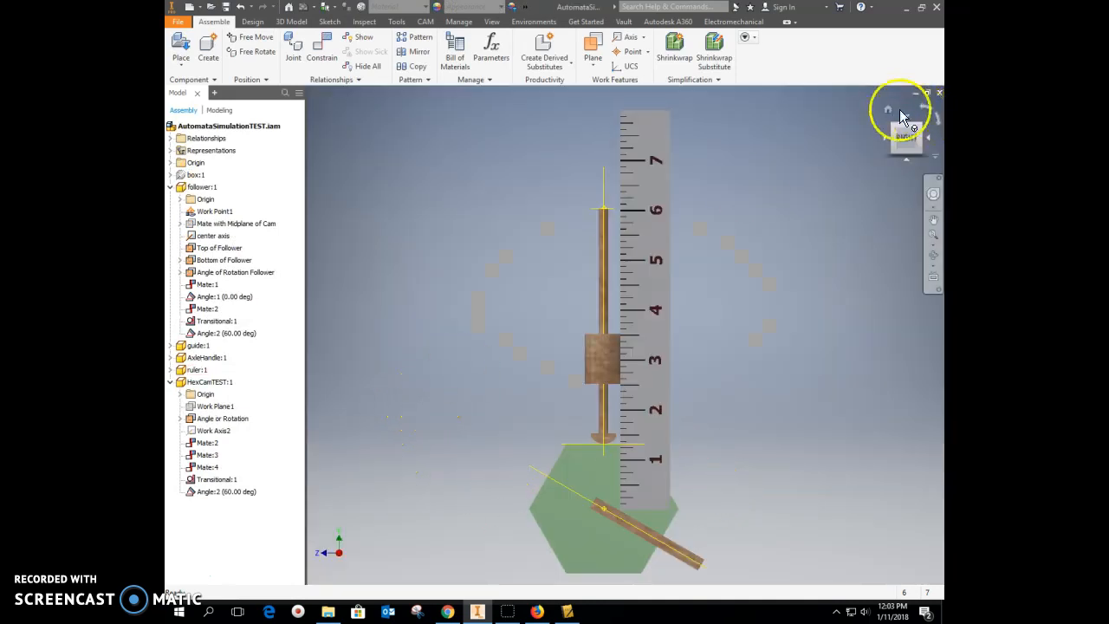
Delete the HexCamTEST hexagonal cam from the assembly, working in the home view
{"action": "left_click", "coordinate": [887, 107]}
{"action": "left_click", "coordinate": [609, 443]}
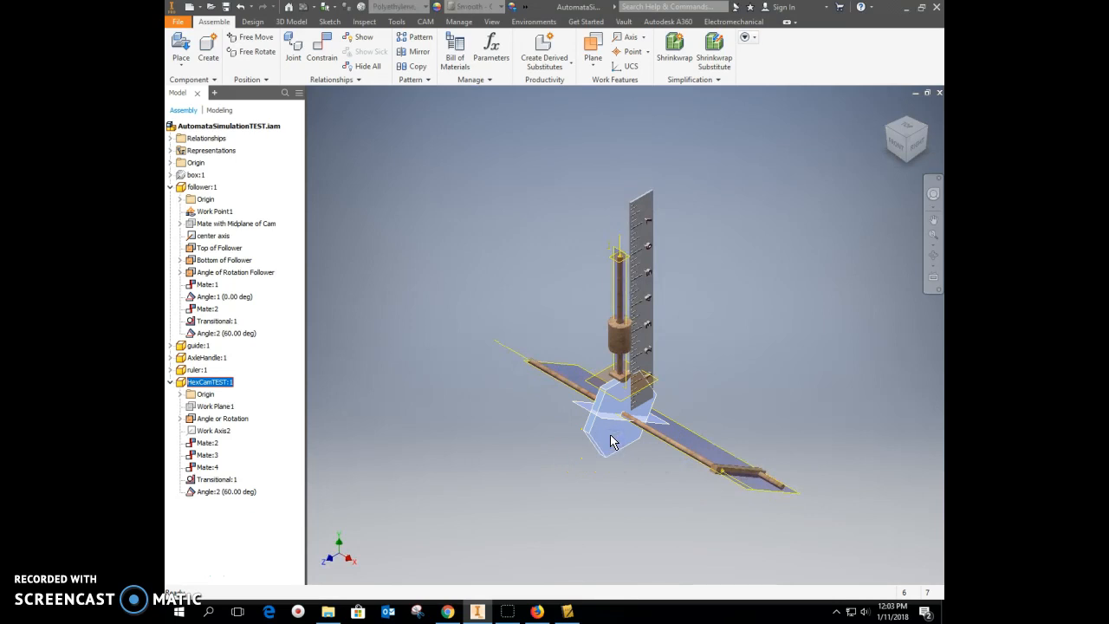
{"action": "key", "text": "Delete"}
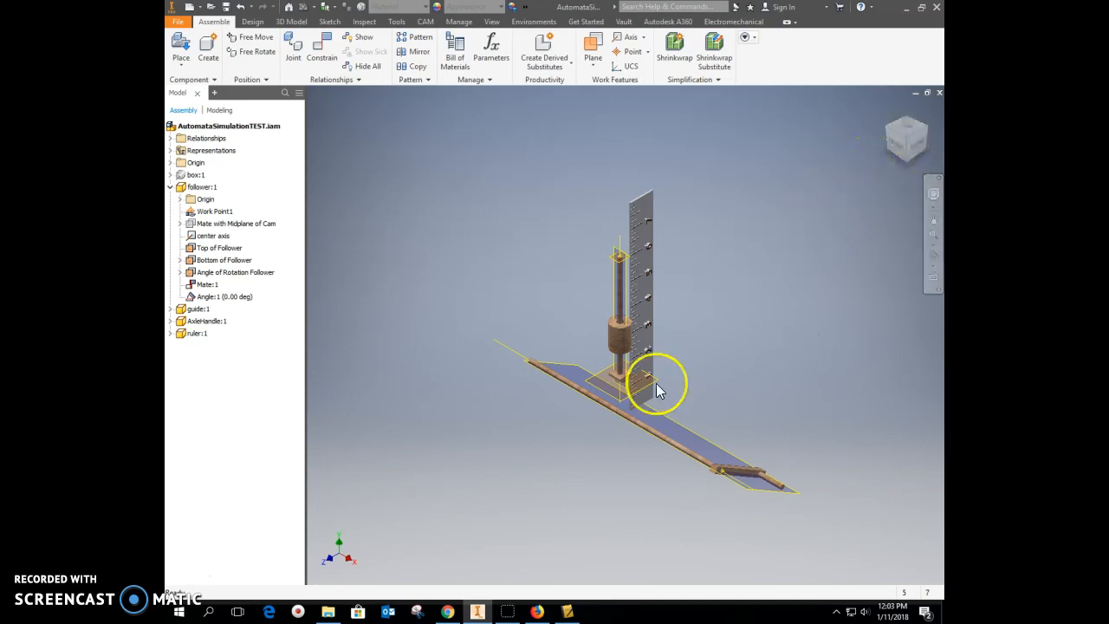
Move the ruler part clear of the follower and guide into open space
{"action": "middle_click_drag", "start_coordinate": [699, 397], "coordinate": [710, 377], "text": "shift"}
{"action": "left_click", "coordinate": [629, 346]}
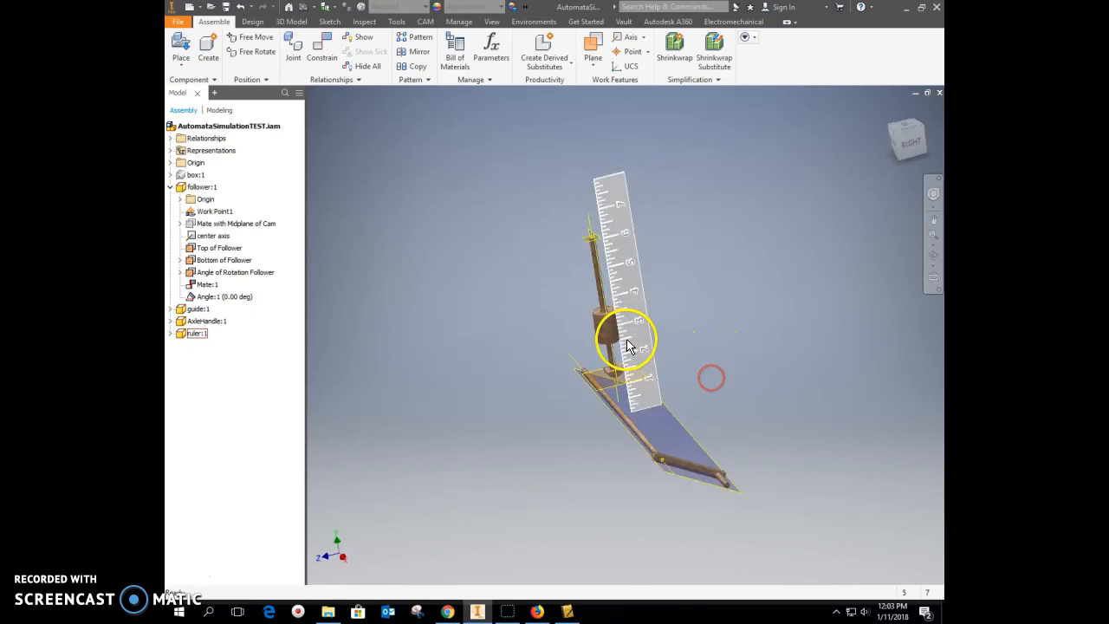
{"action": "left_click_drag", "start_coordinate": [632, 335], "coordinate": [736, 392]}
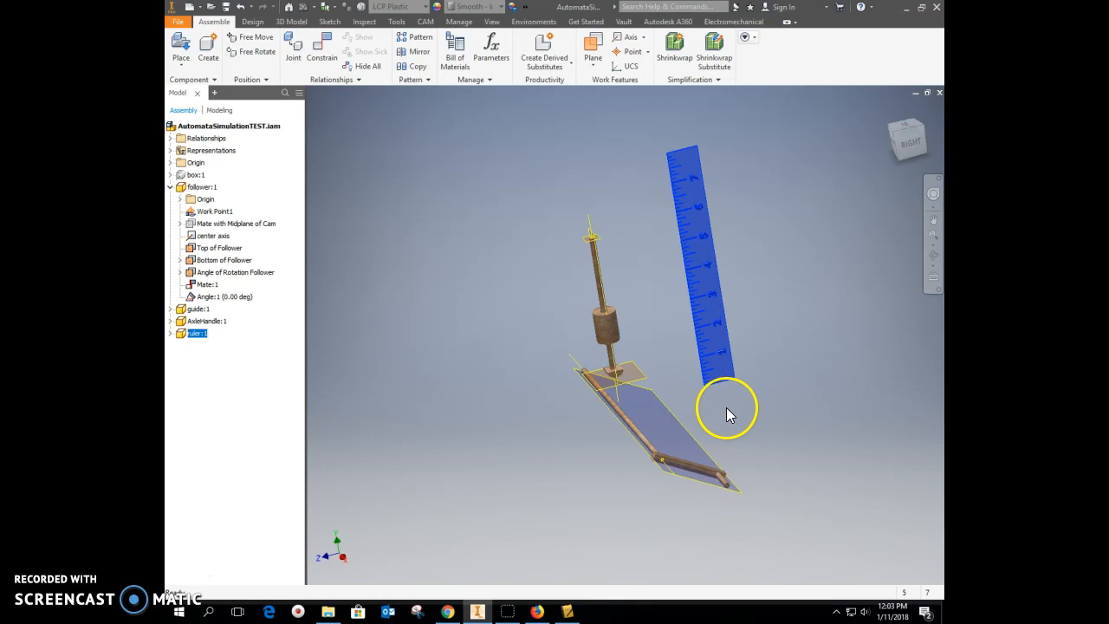
{"action": "mouse_move", "coordinate": [737, 433]}
{"action": "middle_mouse_down", "text": "shift"}
{"action": "mouse_move", "coordinate": [775, 428]}
{"action": "mouse_move", "coordinate": [757, 425]}
{"action": "middle_mouse_up", "text": "shift"}
{"action": "left_click", "coordinate": [608, 277]}
{"action": "left_click_drag", "start_coordinate": [607, 279], "coordinate": [576, 313]}
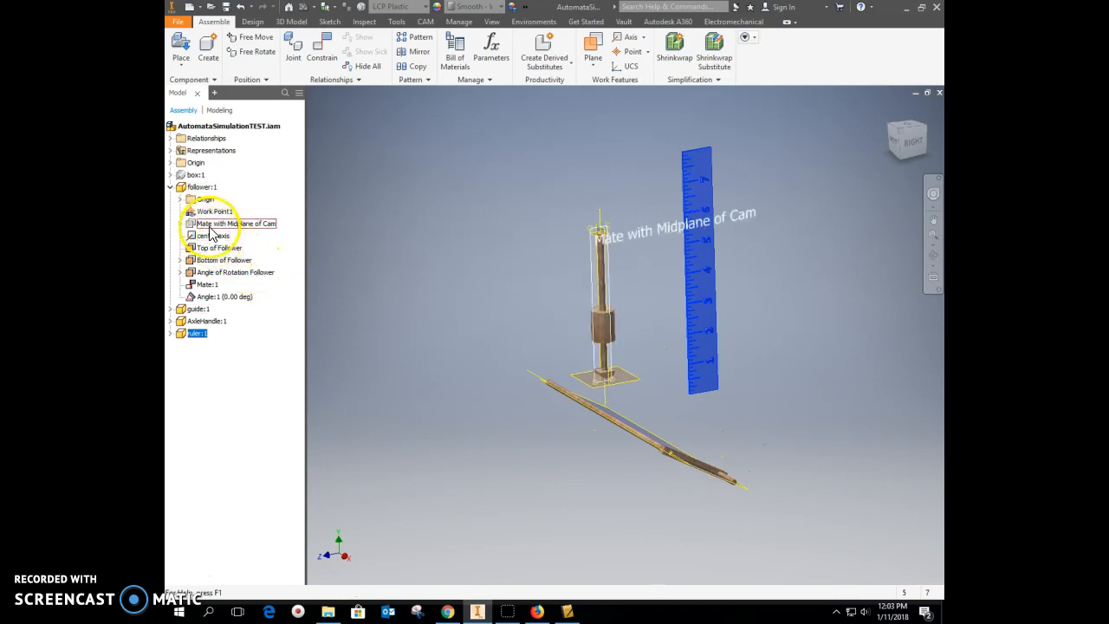
Make the follower's "Mate with Midplane of Cam" work plane visible
{"action": "left_click", "coordinate": [169, 187]}
{"action": "left_click", "coordinate": [170, 188]}
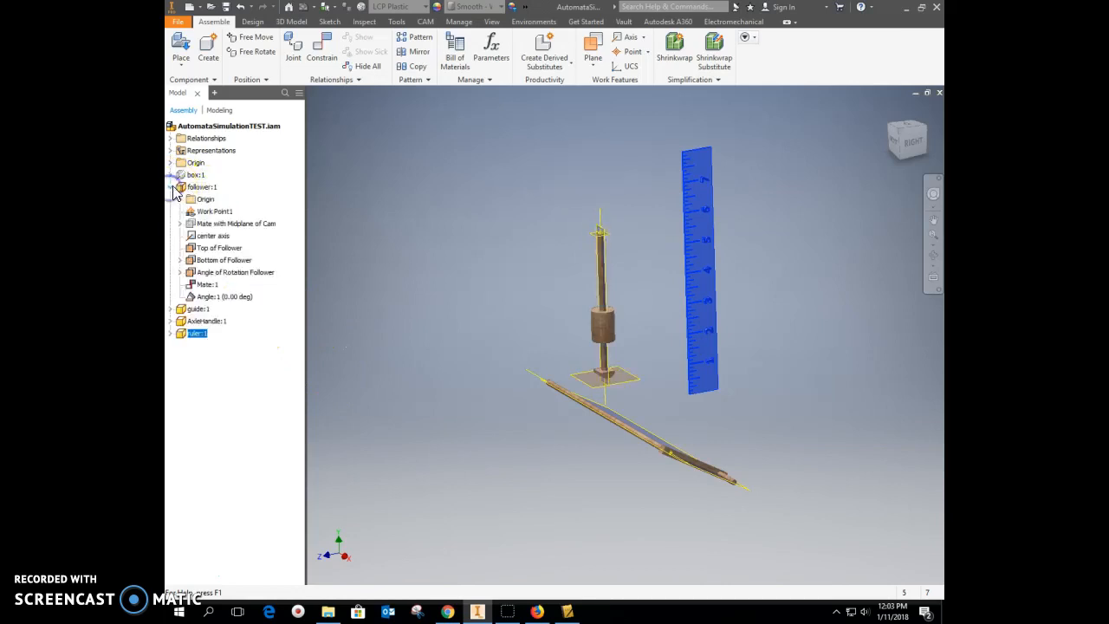
{"action": "left_click", "coordinate": [202, 227]}
{"action": "right_click", "coordinate": [205, 225]}
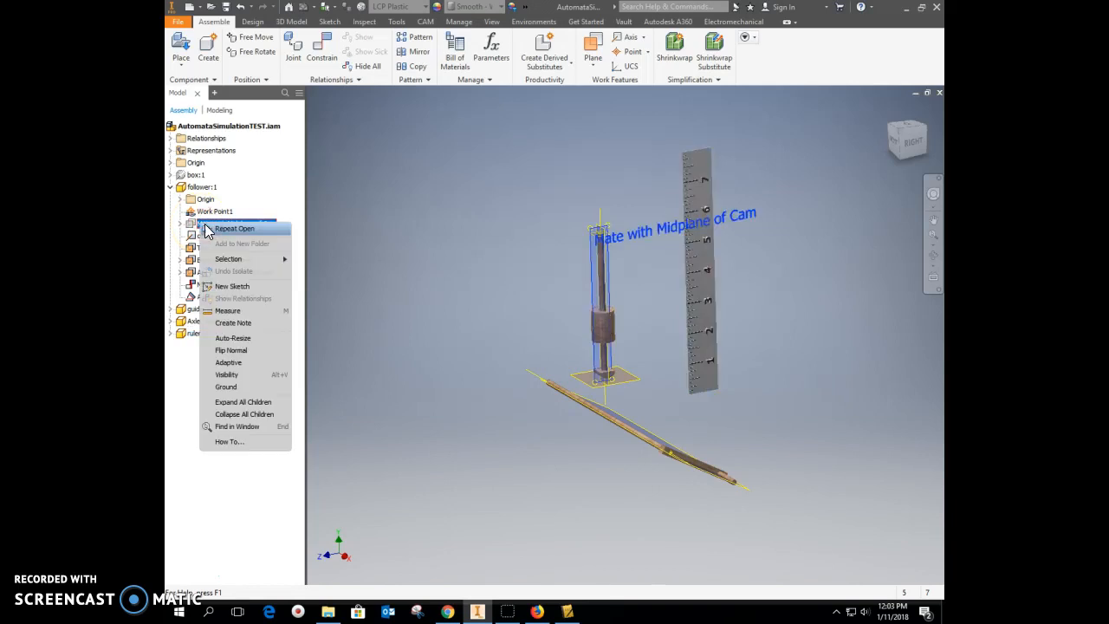
{"action": "left_click", "coordinate": [227, 375]}
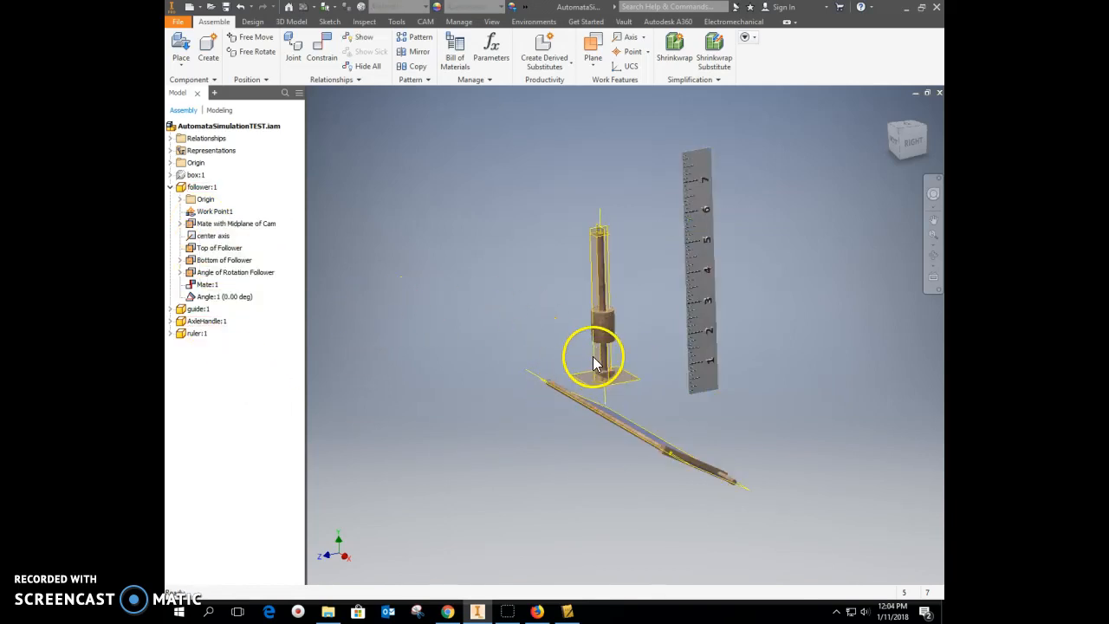
Constrain the ruler's flat face flush with the follower's "Mate with Midplane of Cam" plane at 0.000 in offset
{"action": "middle_click_drag", "start_coordinate": [666, 420], "coordinate": [589, 367], "text": "shift"}
{"action": "left_click", "coordinate": [602, 391]}
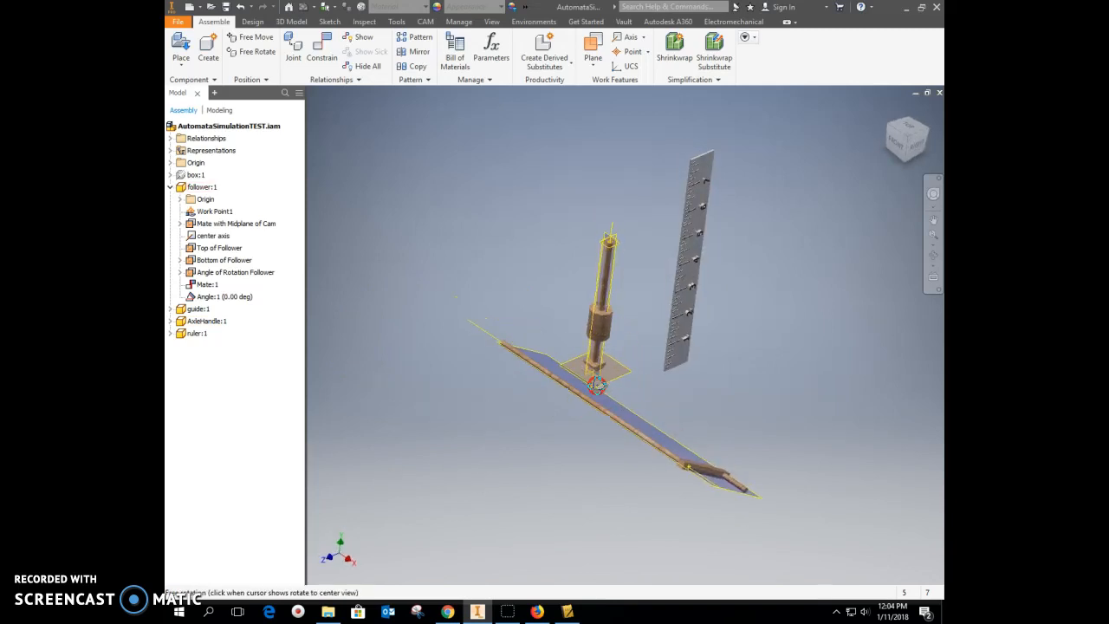
{"action": "left_click", "coordinate": [341, 50]}
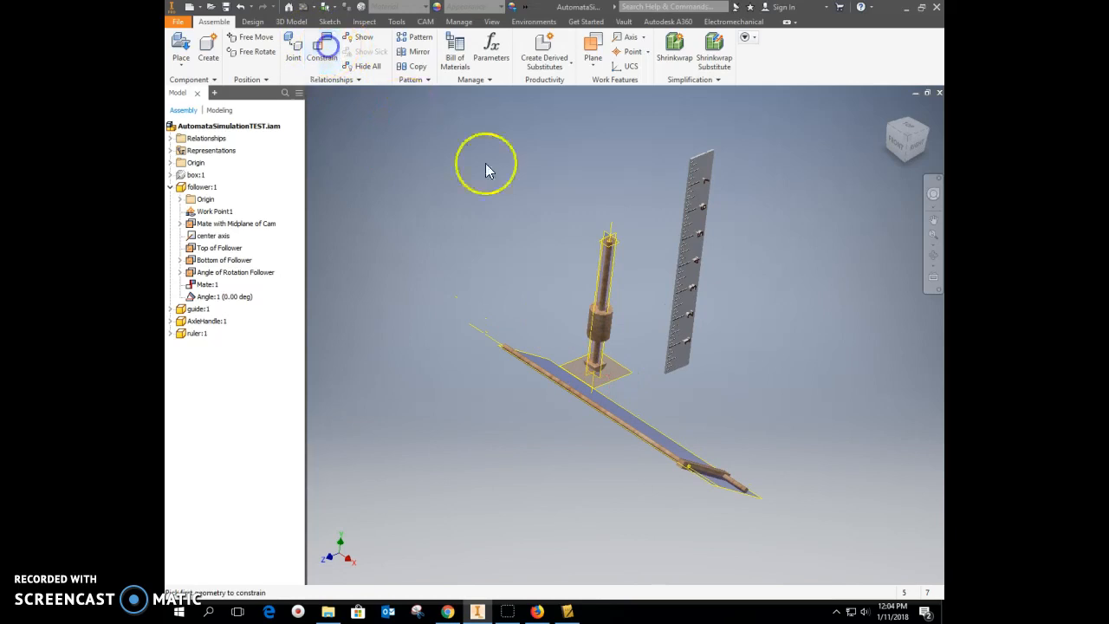
{"action": "left_click", "coordinate": [687, 364]}
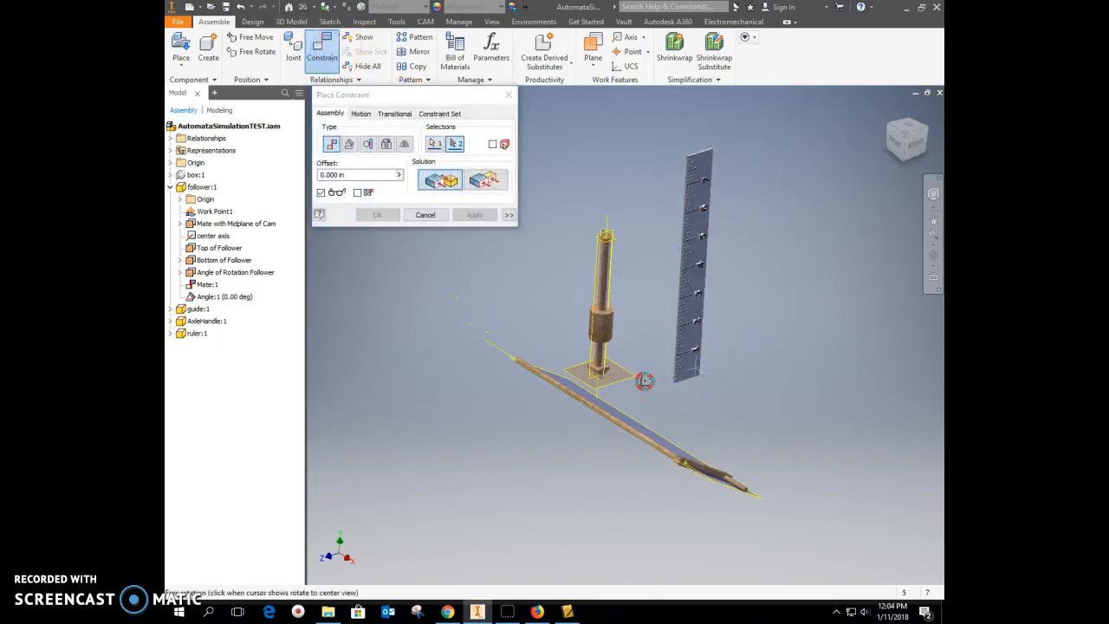
{"action": "scroll", "coordinate": [606, 372], "scroll_direction": "up", "scroll_amount": 5}
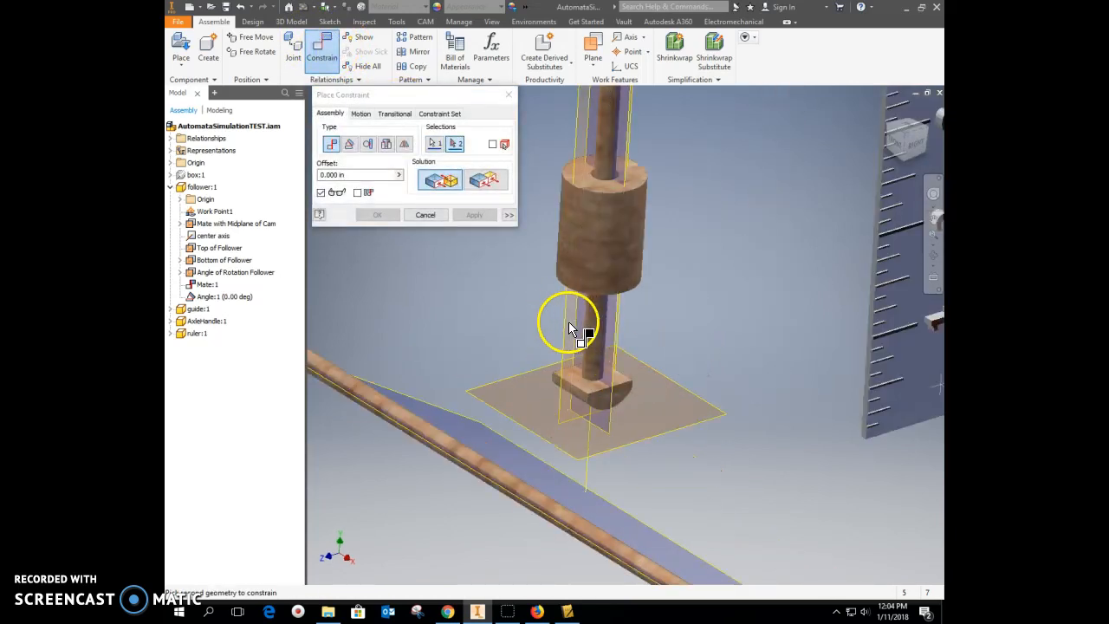
{"action": "left_click", "coordinate": [564, 322]}
{"action": "scroll", "coordinate": [507, 348], "scroll_direction": "down", "scroll_amount": 3}
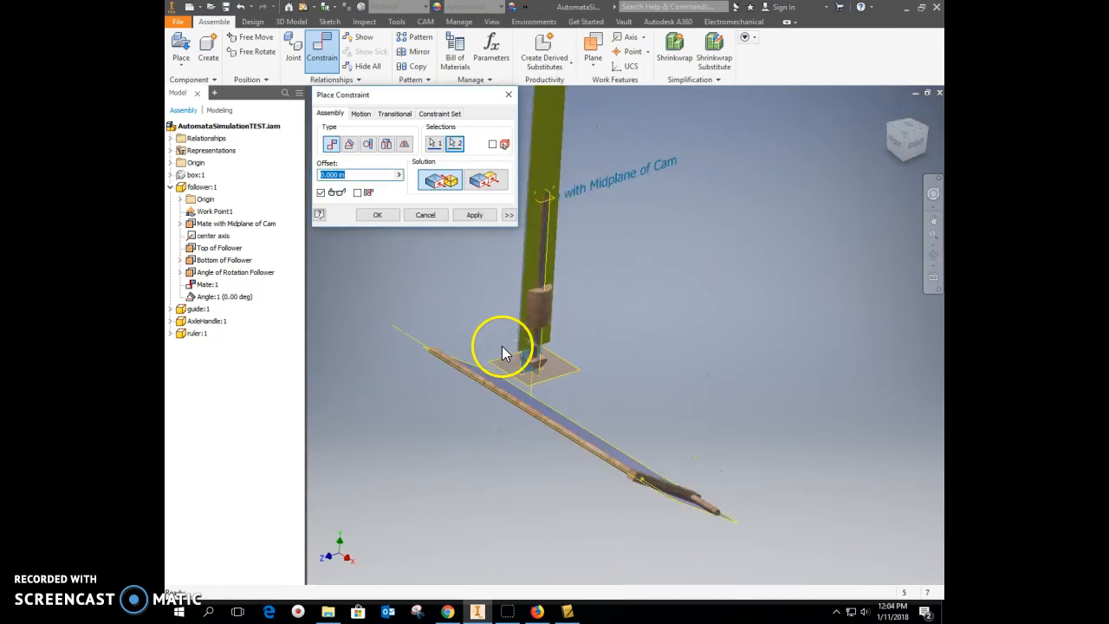
{"action": "left_click", "coordinate": [486, 180]}
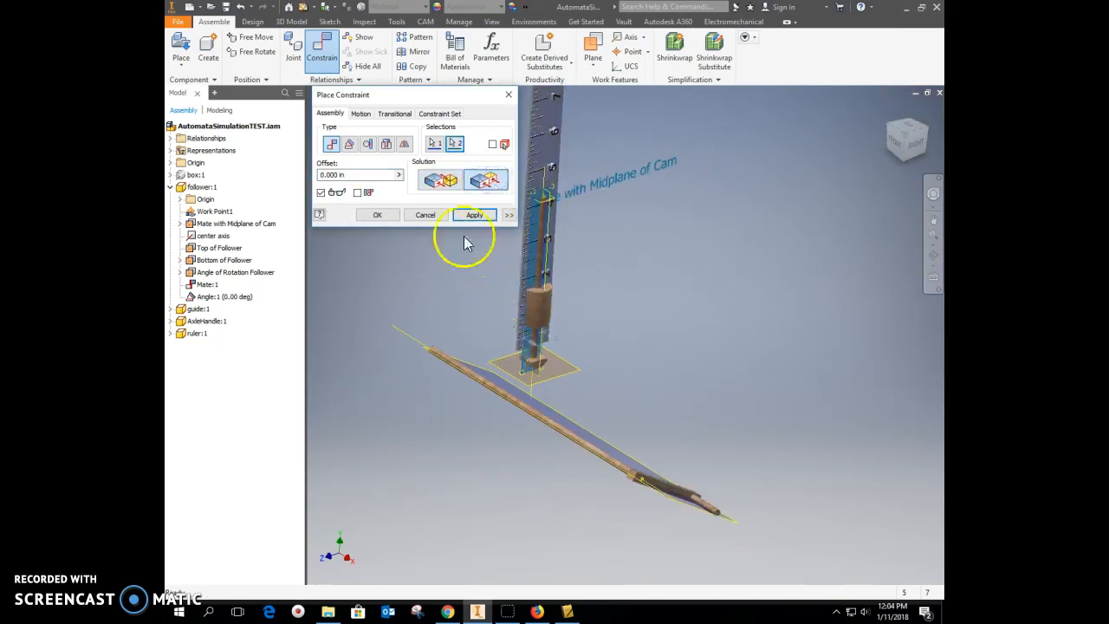
{"action": "middle_click_drag", "start_coordinate": [656, 396], "coordinate": [617, 381], "text": "shift"}
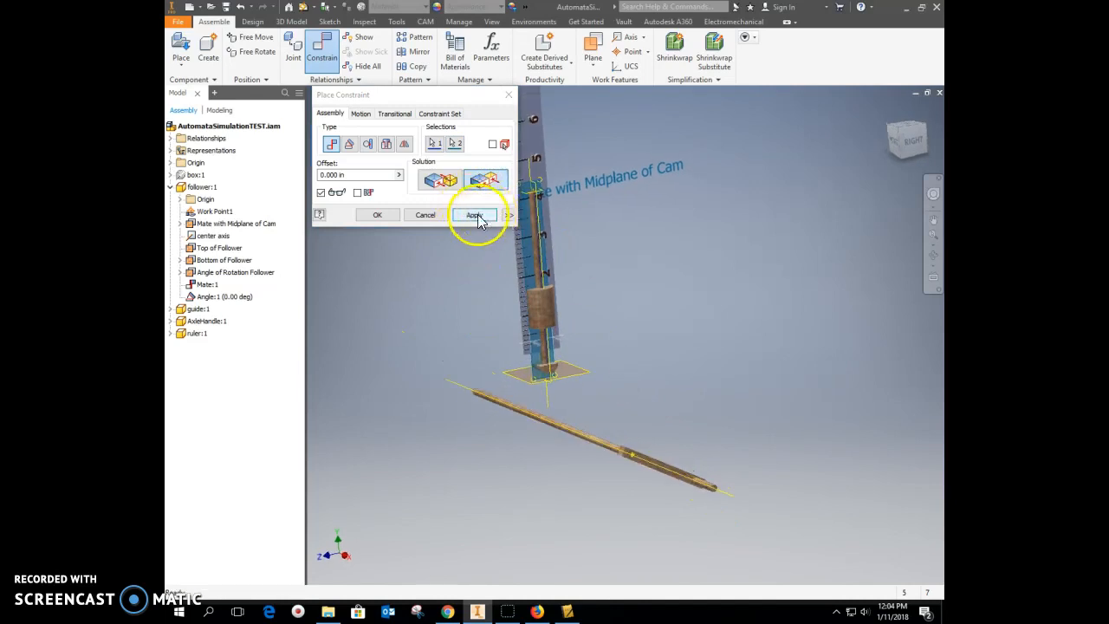
{"action": "left_click", "coordinate": [481, 216]}
Slide the ruler aside from the follower and hide the "Mate with Midplane of Cam" work plane
{"action": "left_click_drag", "start_coordinate": [554, 255], "coordinate": [669, 283]}
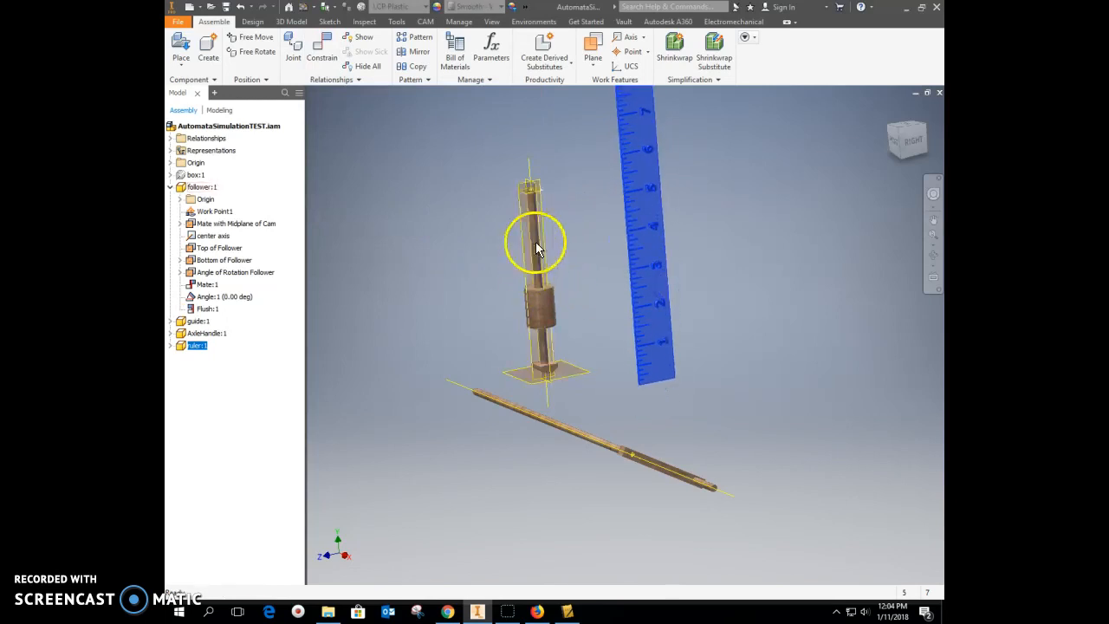
{"action": "right_click", "coordinate": [234, 227]}
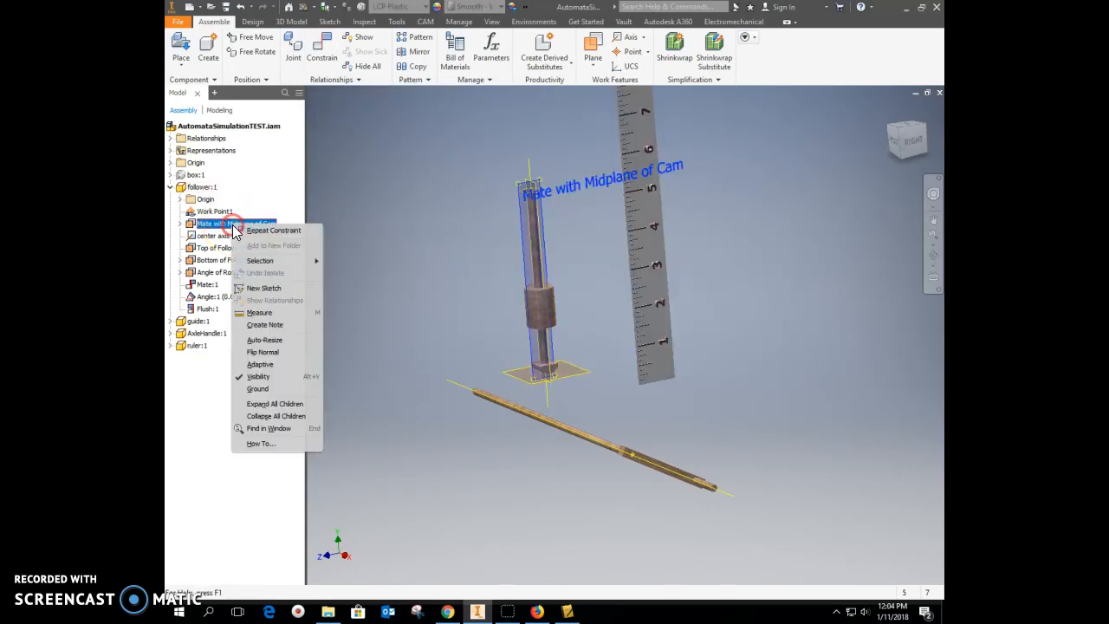
{"action": "left_click", "coordinate": [279, 378]}
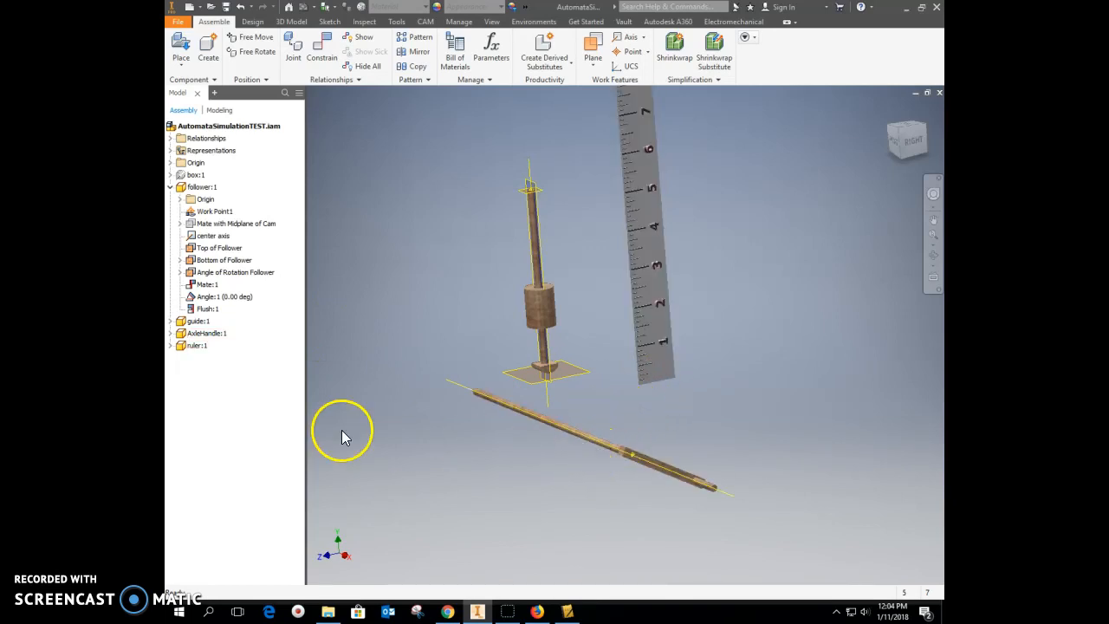
Mate the ruler's bottom end face to the assembly's origin XZ plane with a 0.000 in offset
{"action": "mouse_move", "coordinate": [549, 470]}
{"action": "middle_mouse_down", "text": "shift"}
{"action": "mouse_move", "coordinate": [553, 453]}
{"action": "mouse_move", "coordinate": [559, 459]}
{"action": "middle_mouse_up", "text": "shift"}
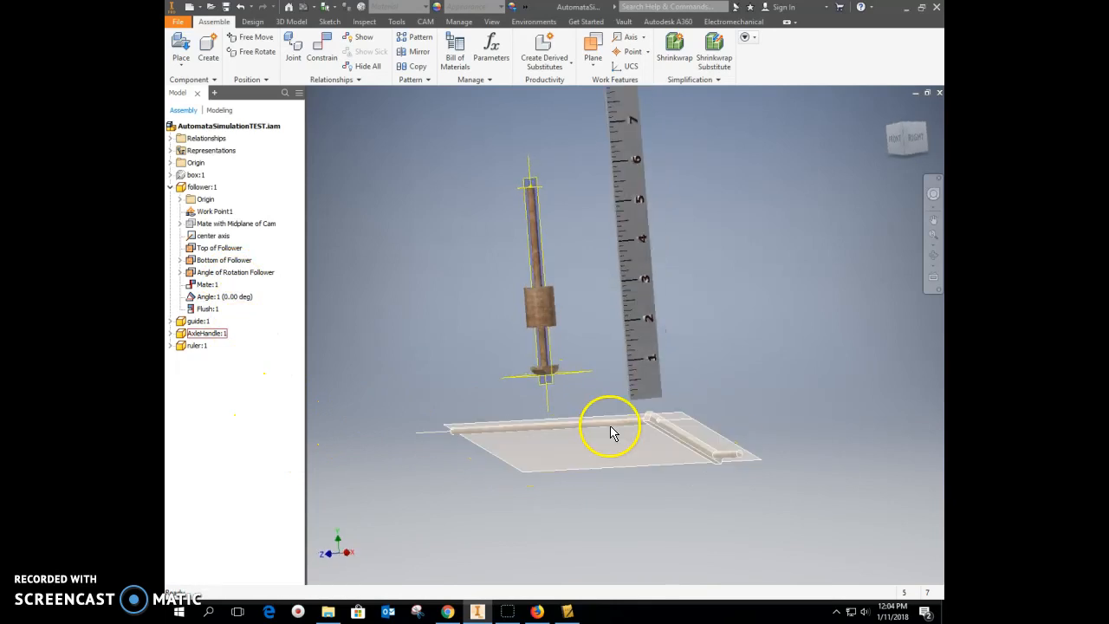
{"action": "left_click", "coordinate": [171, 163]}
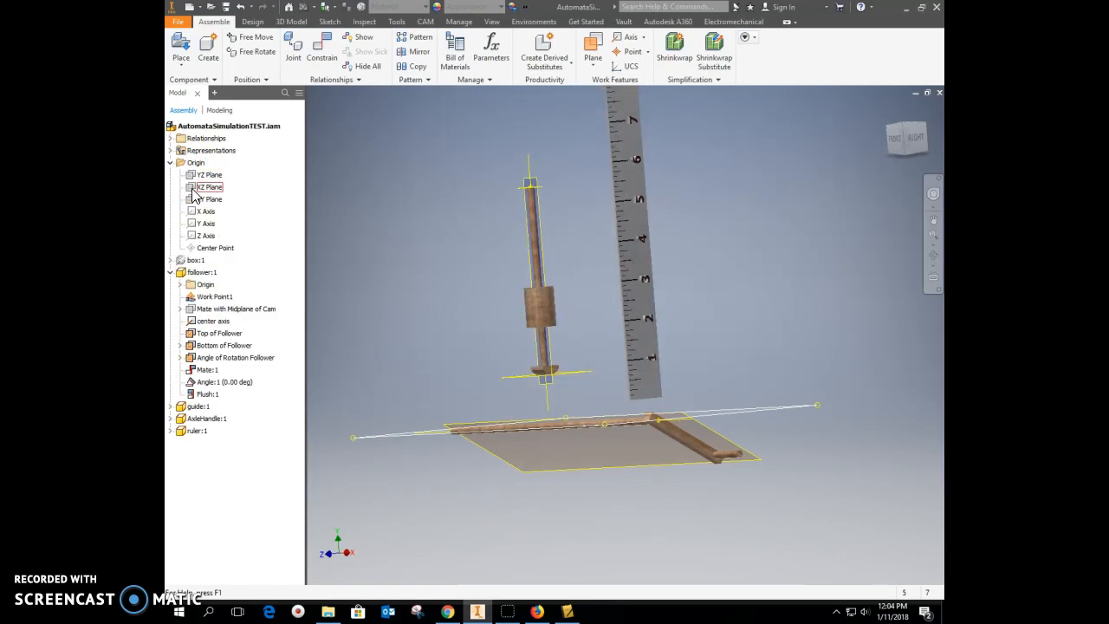
{"action": "left_click", "coordinate": [322, 50]}
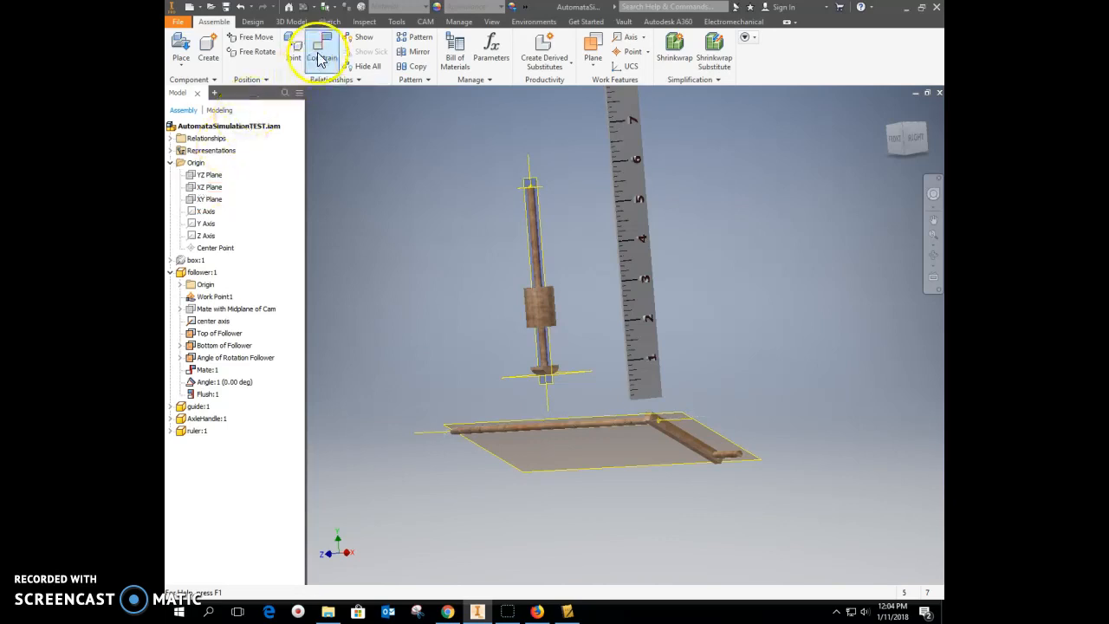
{"action": "middle_click_drag", "start_coordinate": [552, 342], "coordinate": [468, 260], "text": "shift"}
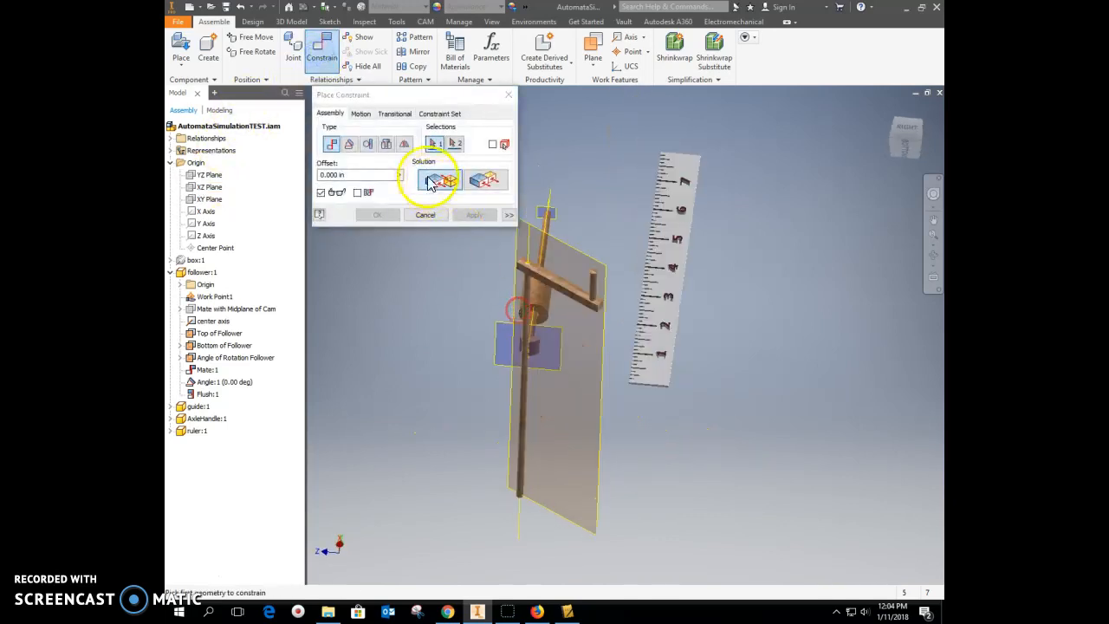
{"action": "scroll", "coordinate": [654, 394], "scroll_direction": "up", "scroll_amount": 5}
{"action": "left_click", "coordinate": [656, 374]}
{"action": "scroll", "coordinate": [607, 407], "scroll_direction": "down", "scroll_amount": 4}
{"action": "middle_click_drag", "start_coordinate": [590, 418], "coordinate": [713, 466], "text": "shift"}
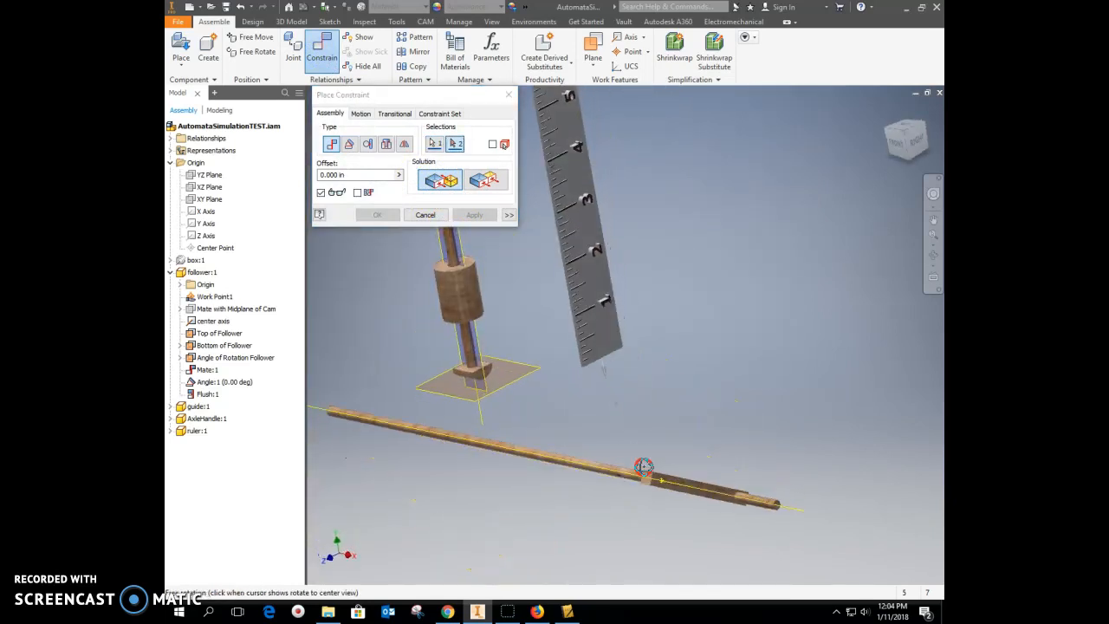
{"action": "left_click", "coordinate": [193, 189]}
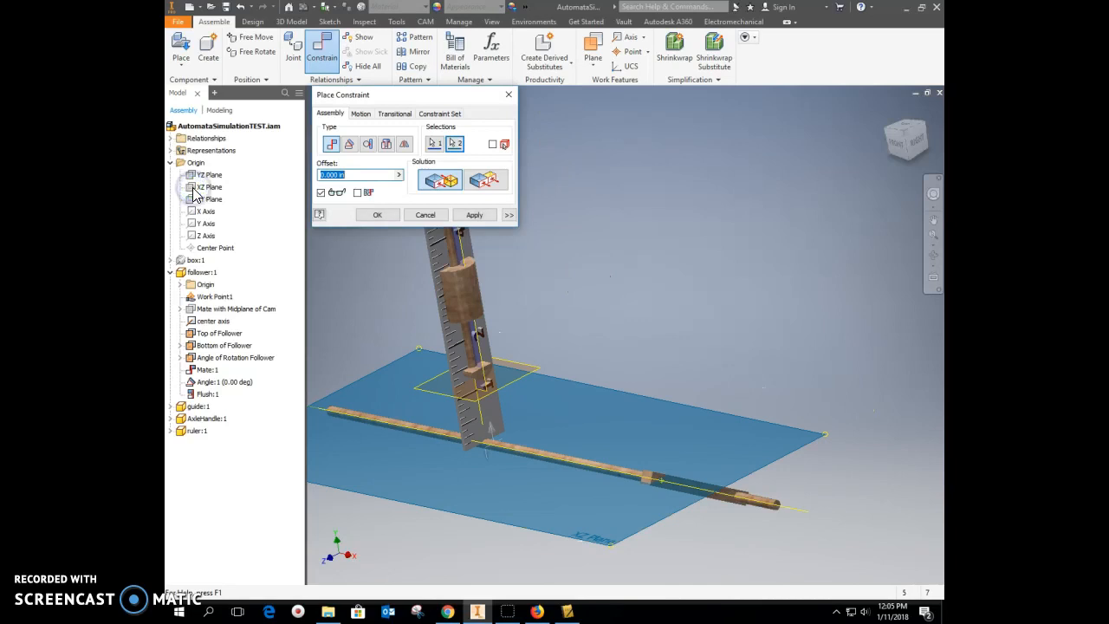
{"action": "left_click", "coordinate": [475, 216]}
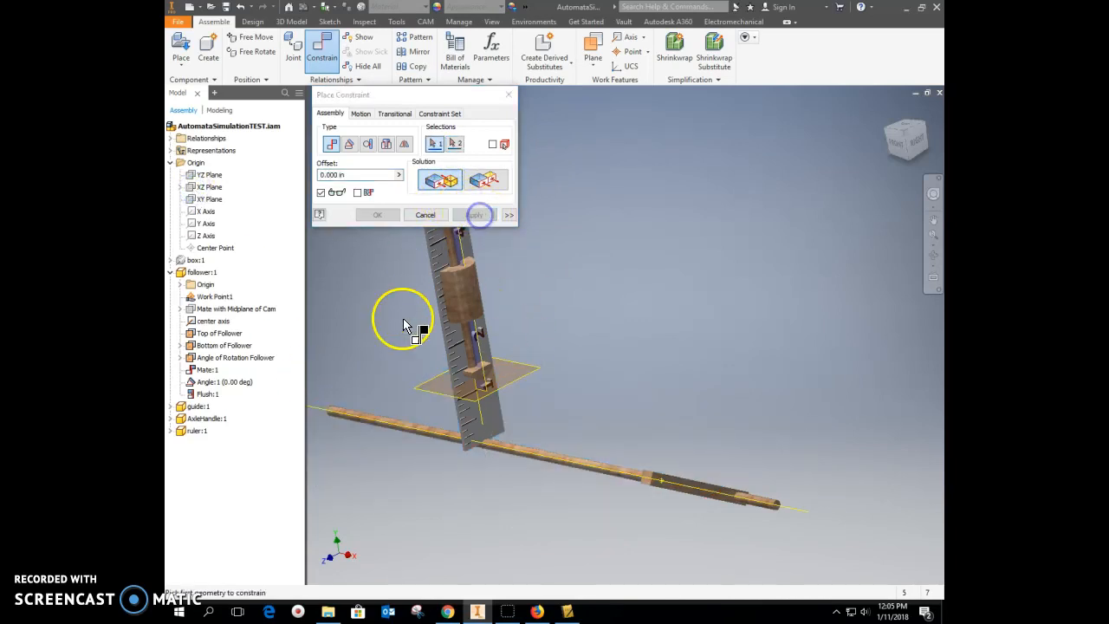
{"action": "left_click", "coordinate": [426, 215]}
Slide the ruler along its remaining free direction to sit just beside the follower, and view the assembly from the right
{"action": "left_click_drag", "start_coordinate": [488, 358], "coordinate": [590, 338]}
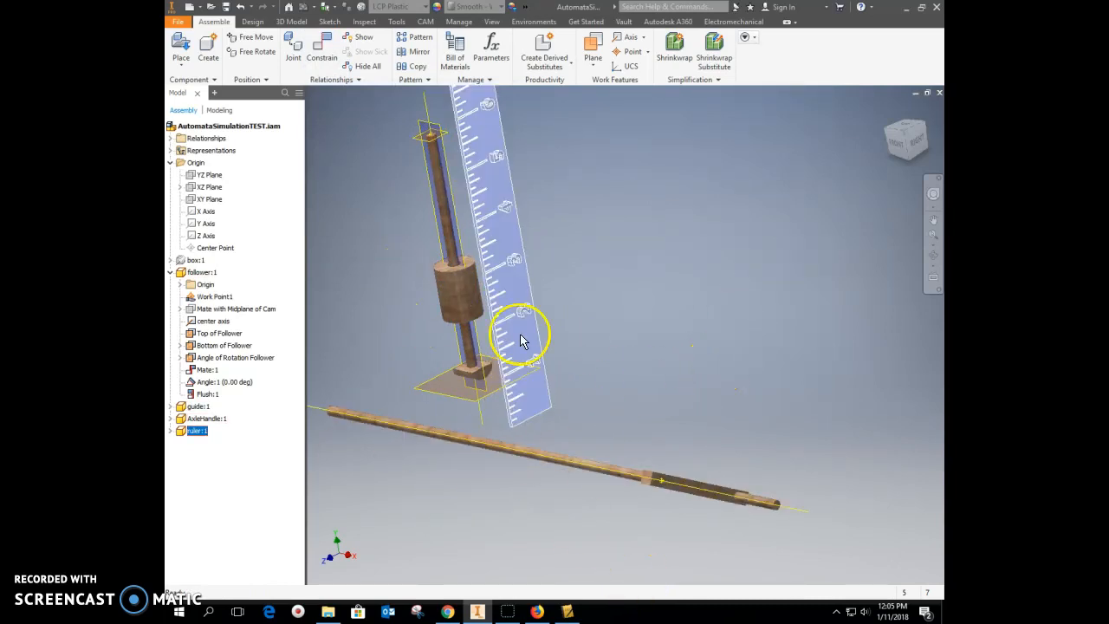
{"action": "left_click", "coordinate": [551, 340]}
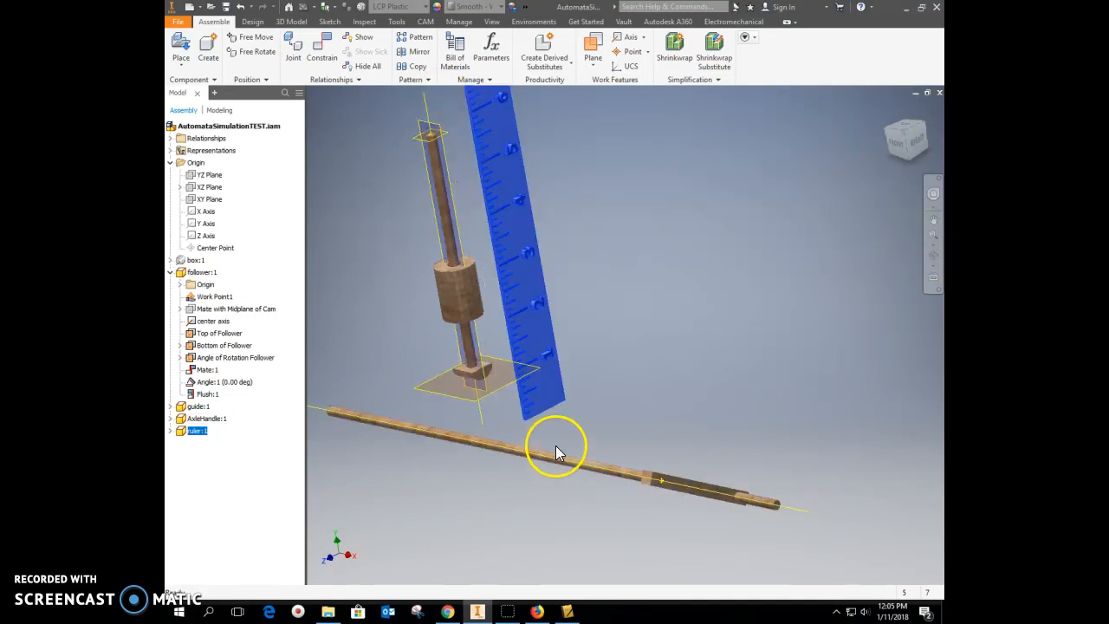
{"action": "left_click", "coordinate": [937, 163]}
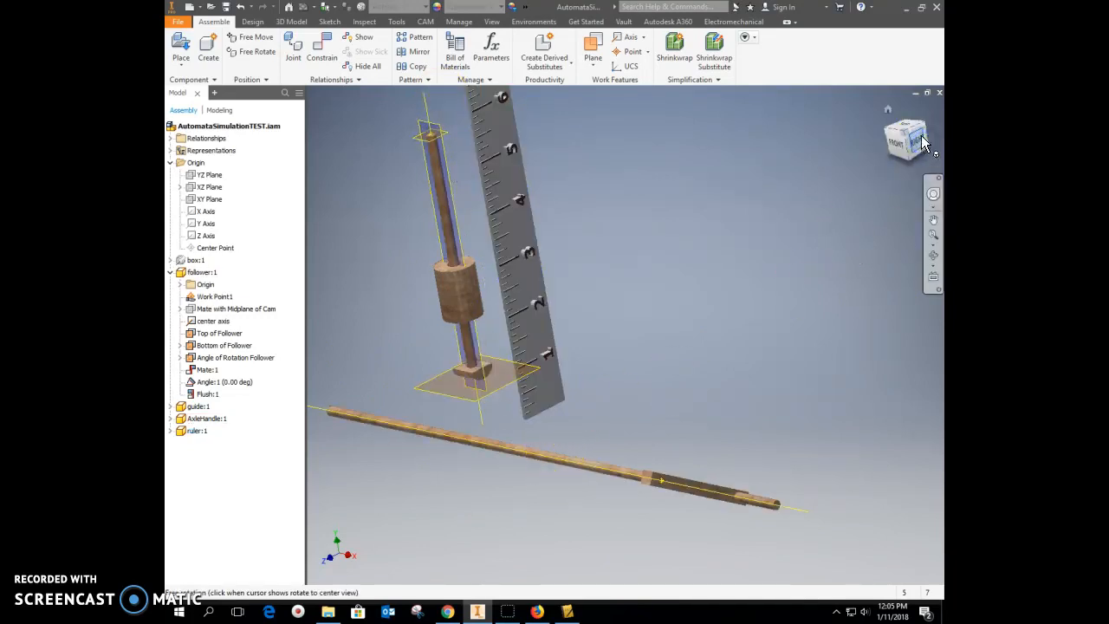
{"action": "left_click", "coordinate": [921, 138]}
{"action": "left_click_drag", "start_coordinate": [628, 421], "coordinate": [641, 397]}
{"action": "middle_click_drag", "start_coordinate": [642, 398], "coordinate": [669, 408], "text": "shift"}
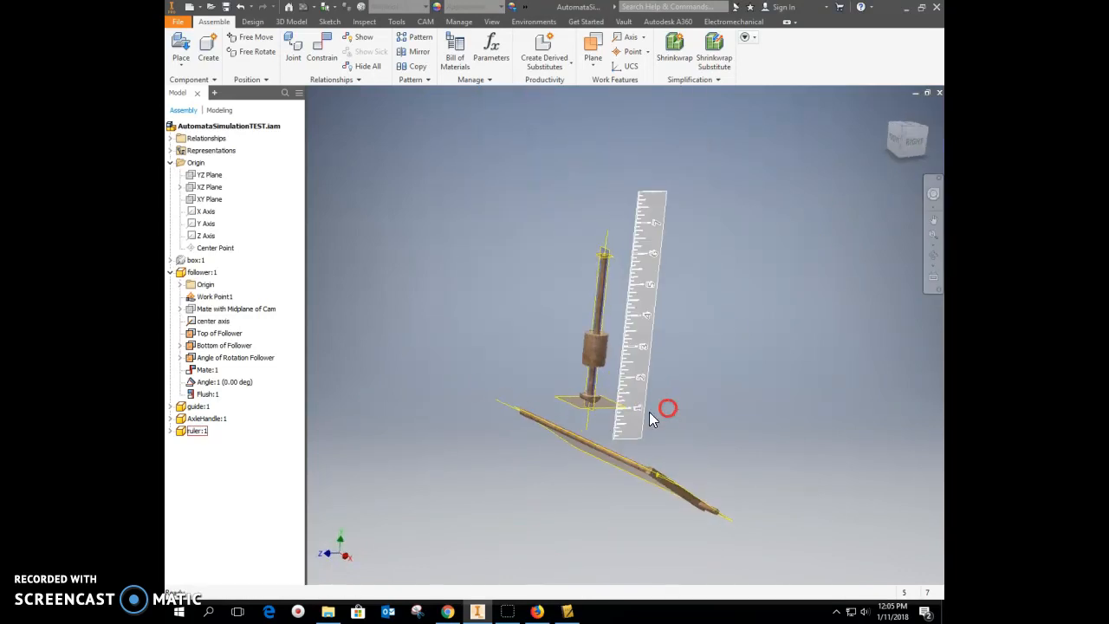
{"action": "scroll", "coordinate": [604, 422], "scroll_direction": "down", "scroll_amount": 3}
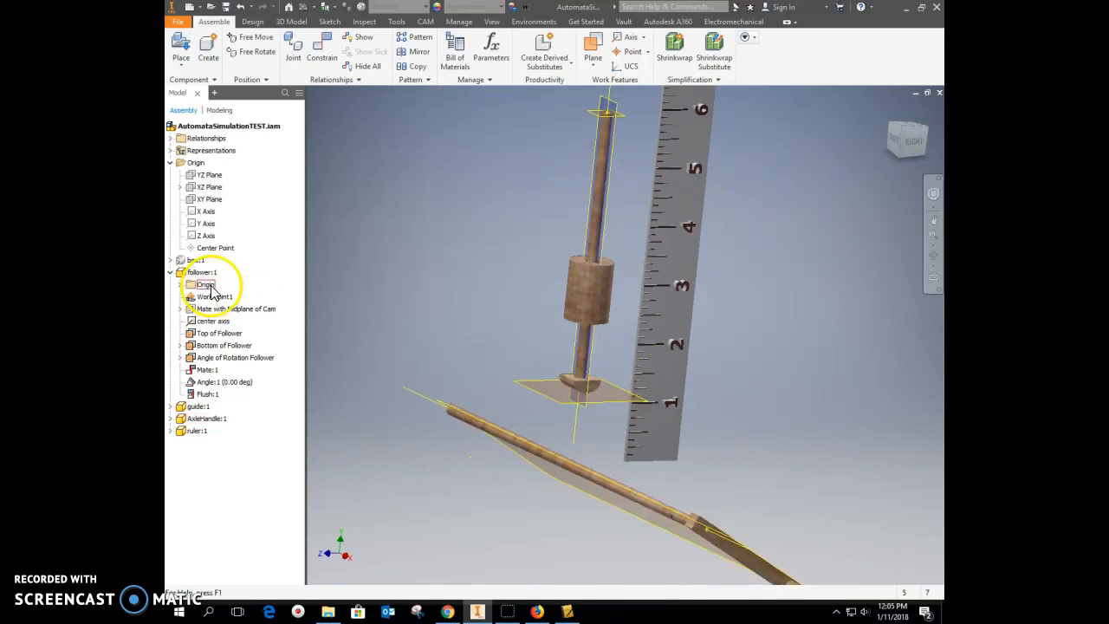
{"action": "left_click", "coordinate": [901, 142]}
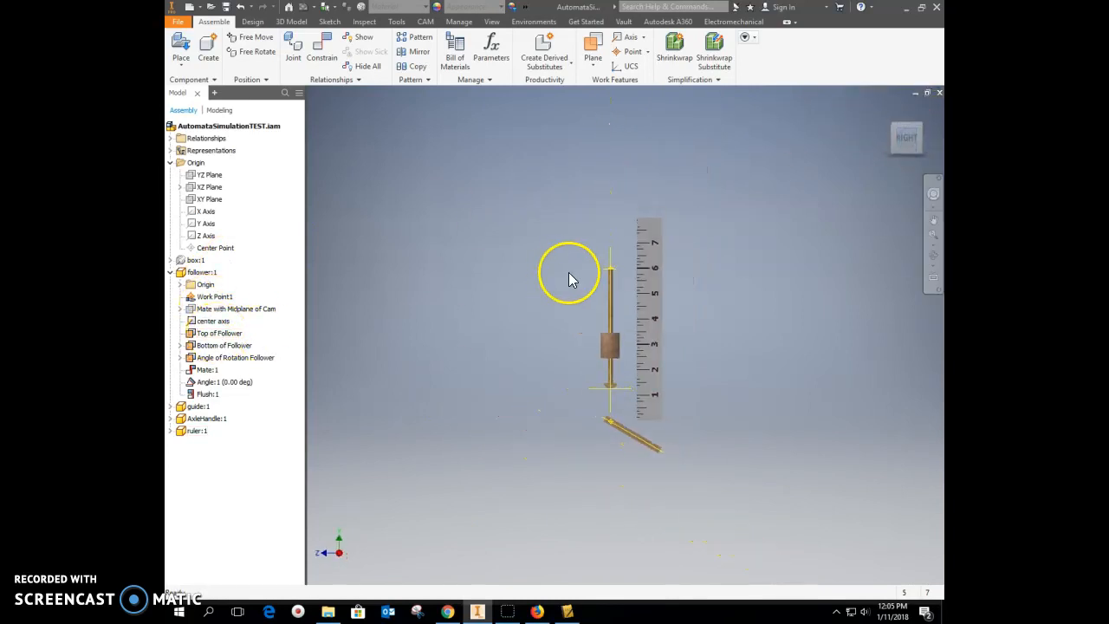
Highlight the follower's "Bottom of Follower" and "Top of Follower" work planes to compare their heights with the ruler markings
{"action": "left_click", "coordinate": [221, 347]}
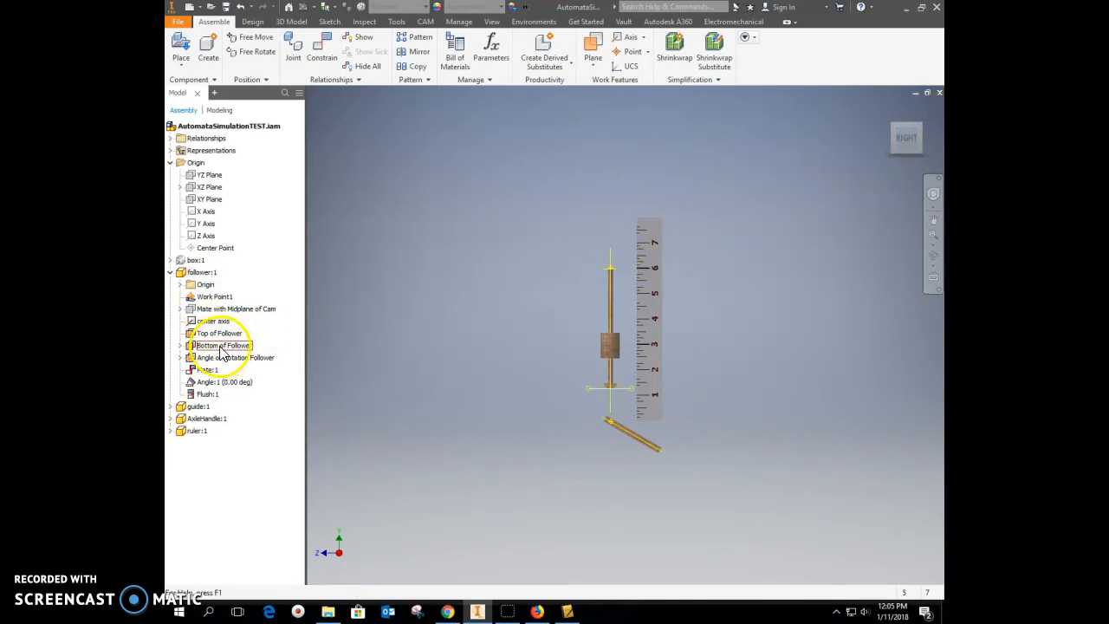
{"action": "left_click", "coordinate": [221, 349]}
{"action": "left_click", "coordinate": [219, 334]}
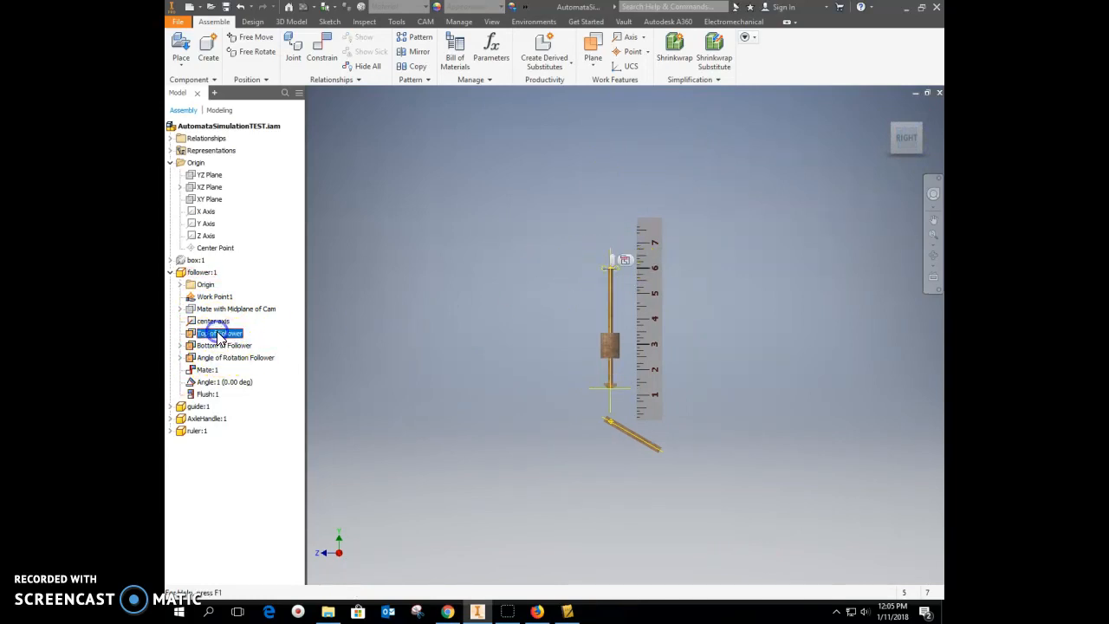
{"action": "left_click", "coordinate": [628, 269]}
{"action": "scroll", "coordinate": [612, 277], "scroll_direction": "down", "scroll_amount": 5}
Slide the ruler up against the follower, move the follower along its axis, and leave the ruler a small gap away from it
{"action": "left_click_drag", "start_coordinate": [721, 298], "coordinate": [659, 300]}
{"action": "scroll", "coordinate": [370, 359], "scroll_direction": "up", "scroll_amount": 3}
{"action": "middle_click_drag", "start_coordinate": [371, 361], "coordinate": [392, 306]}
{"action": "key", "text": "Escape"}
{"action": "mouse_move", "coordinate": [540, 312]}
{"action": "left_mouse_down"}
{"action": "mouse_move", "coordinate": [539, 282]}
{"action": "mouse_move", "coordinate": [537, 311]}
{"action": "left_mouse_up"}
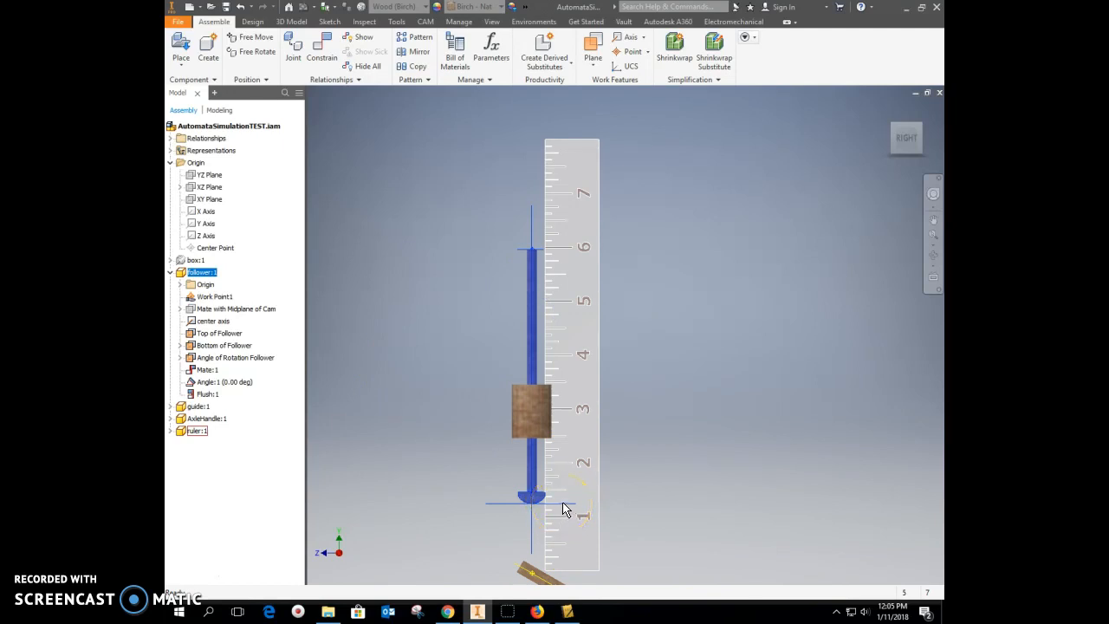
{"action": "left_click_drag", "start_coordinate": [564, 509], "coordinate": [604, 268]}
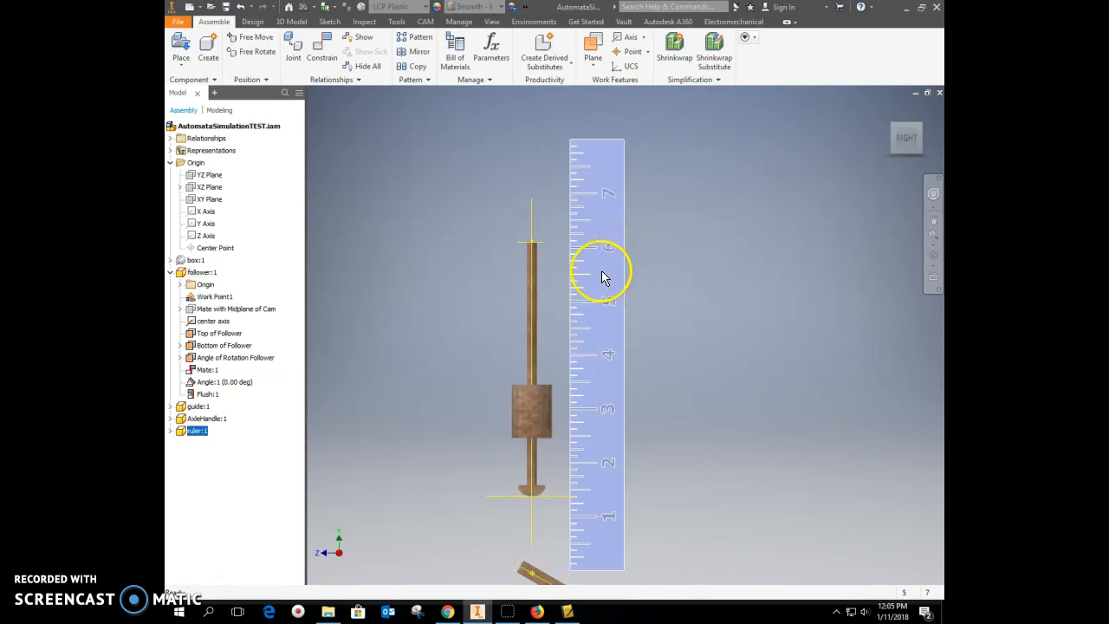
{"action": "mouse_move", "coordinate": [624, 339]}
{"action": "left_mouse_down"}
{"action": "mouse_move", "coordinate": [601, 325]}
{"action": "mouse_move", "coordinate": [626, 340]}
{"action": "left_mouse_up"}
Mate the ruler's long graduated edge face to the follower's "Angle of Rotation Follower" plane with a 0.5 in offset
{"action": "key", "text": "F6"}
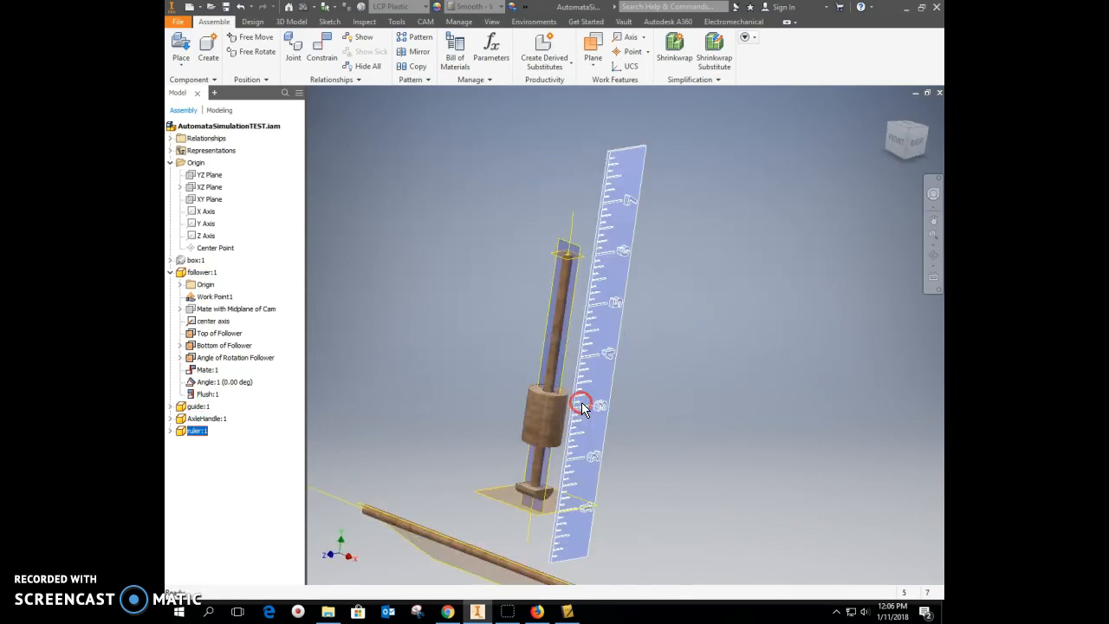
{"action": "left_click", "coordinate": [321, 52]}
{"action": "scroll", "coordinate": [598, 217], "scroll_direction": "down", "scroll_amount": 4}
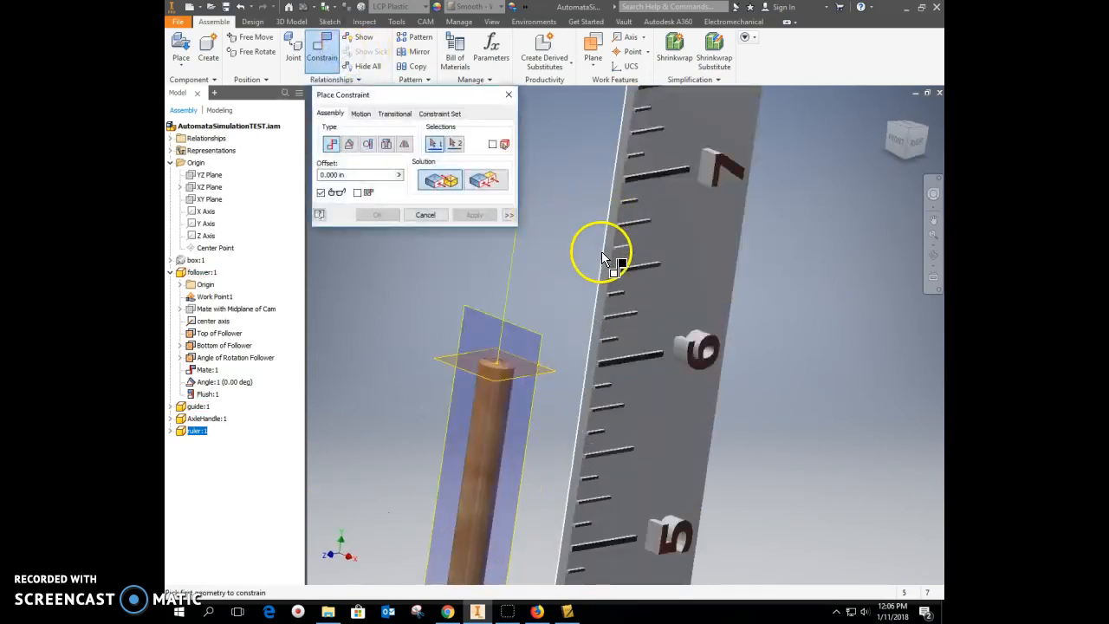
{"action": "left_click", "coordinate": [606, 256]}
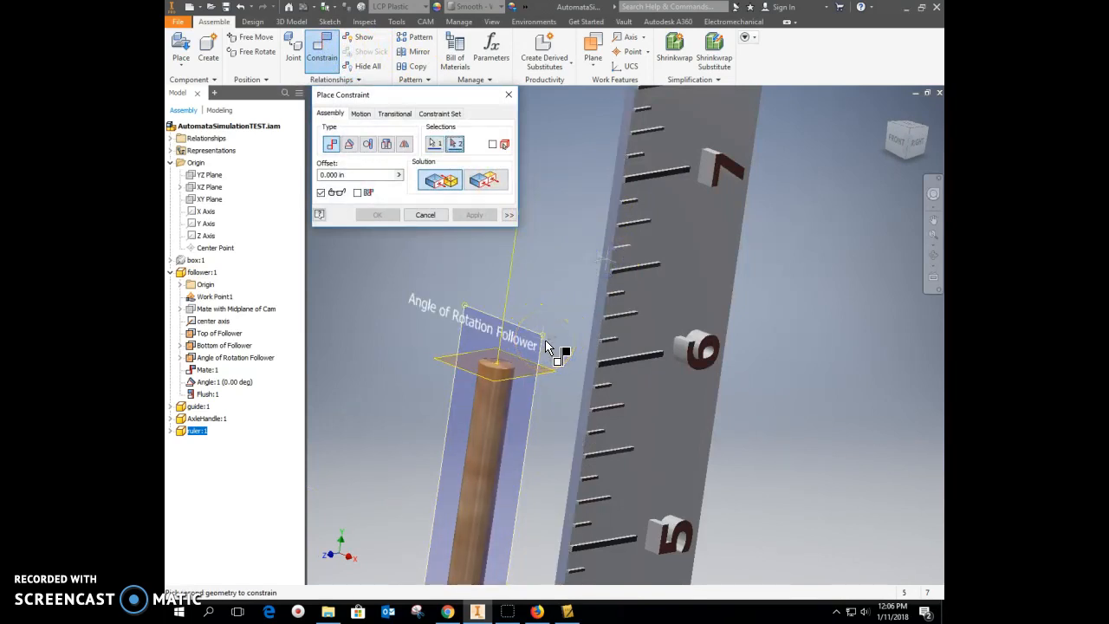
{"action": "left_click", "coordinate": [546, 346]}
{"action": "left_click", "coordinate": [368, 176]}
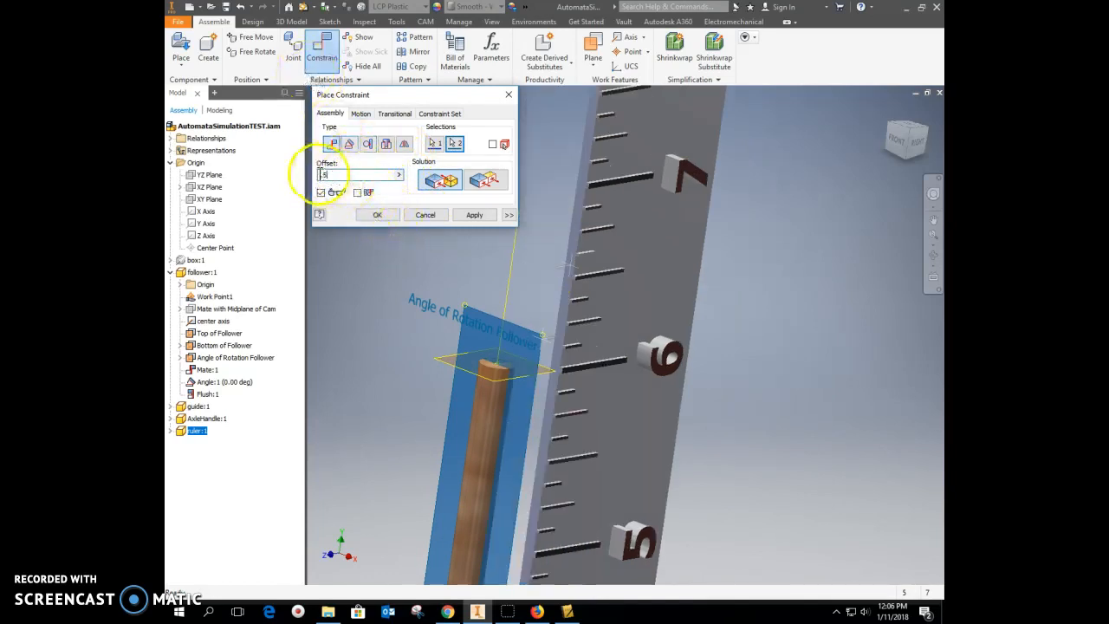
{"action": "left_click", "coordinate": [376, 214]}
Set the offset of the mate between the ruler's edge and the follower's plane to 0.25 in
{"action": "middle_click_drag", "start_coordinate": [471, 421], "coordinate": [438, 416], "text": "shift"}
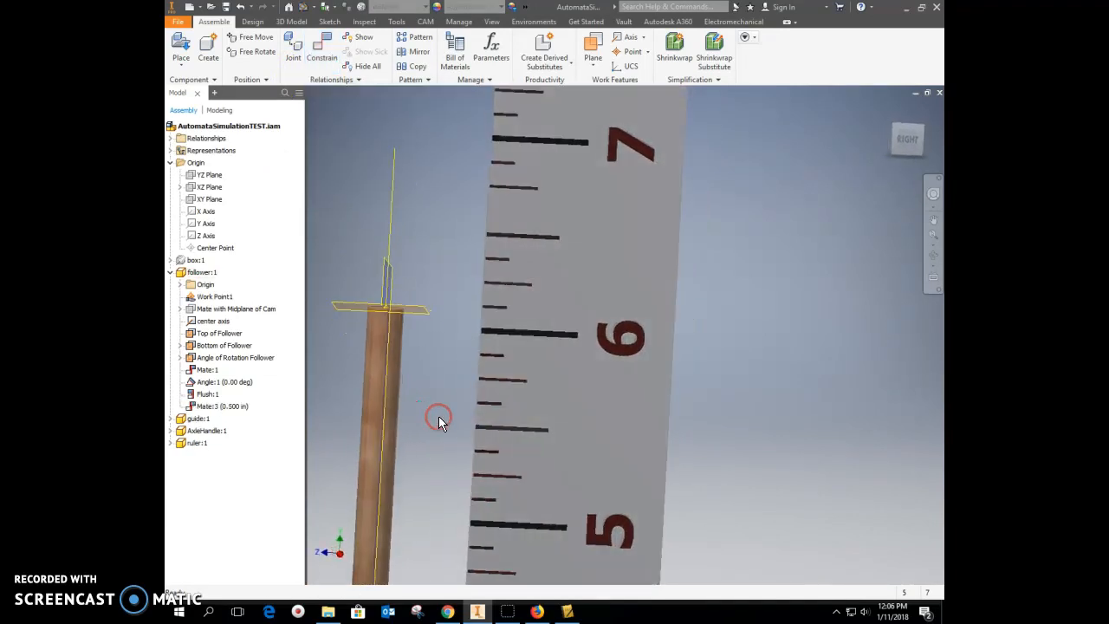
{"action": "left_click", "coordinate": [227, 407]}
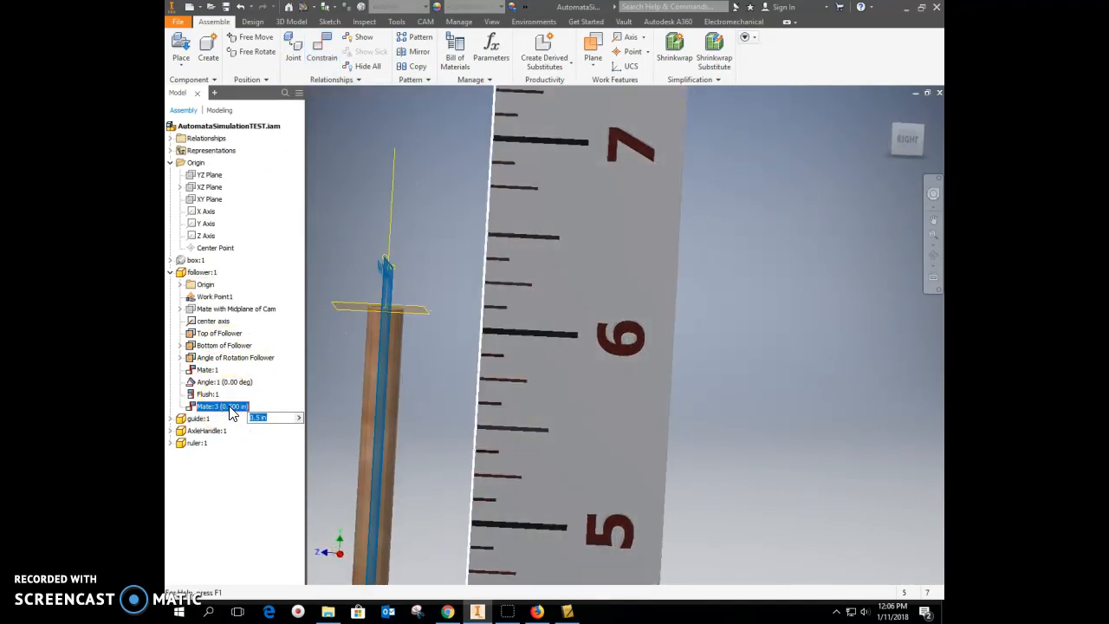
{"action": "key", "text": "Return"}
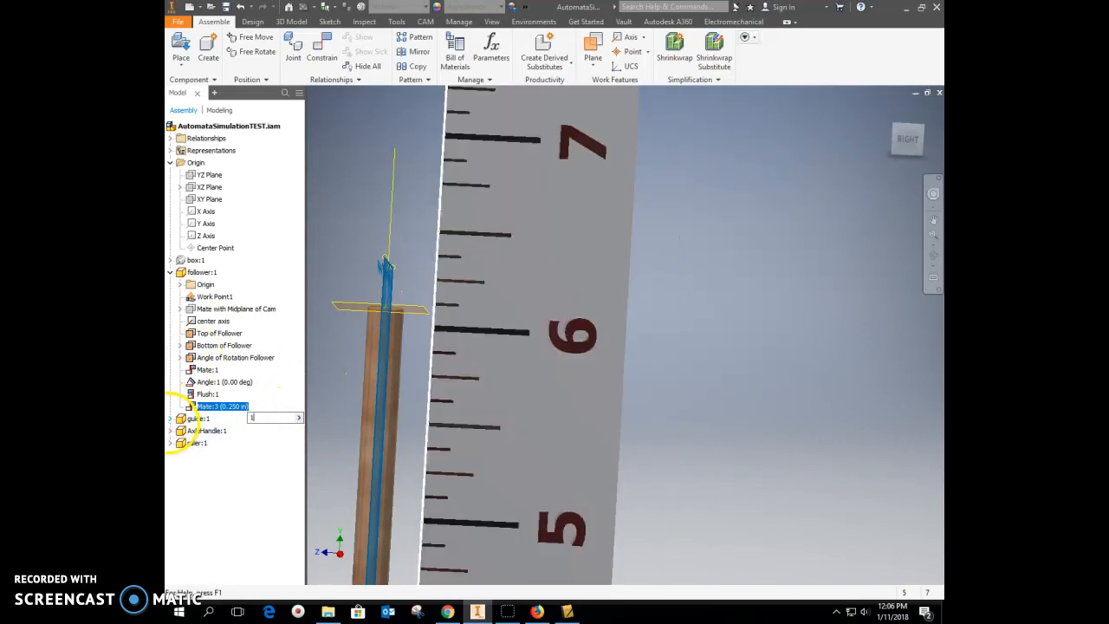
Set the offset of the ruler-to-follower mate to 1 in and view the whole follower beside the ruler
{"action": "type", "text": "1"}
{"action": "key", "text": "Return"}
{"action": "scroll", "coordinate": [500, 419], "scroll_direction": "down", "scroll_amount": 6}
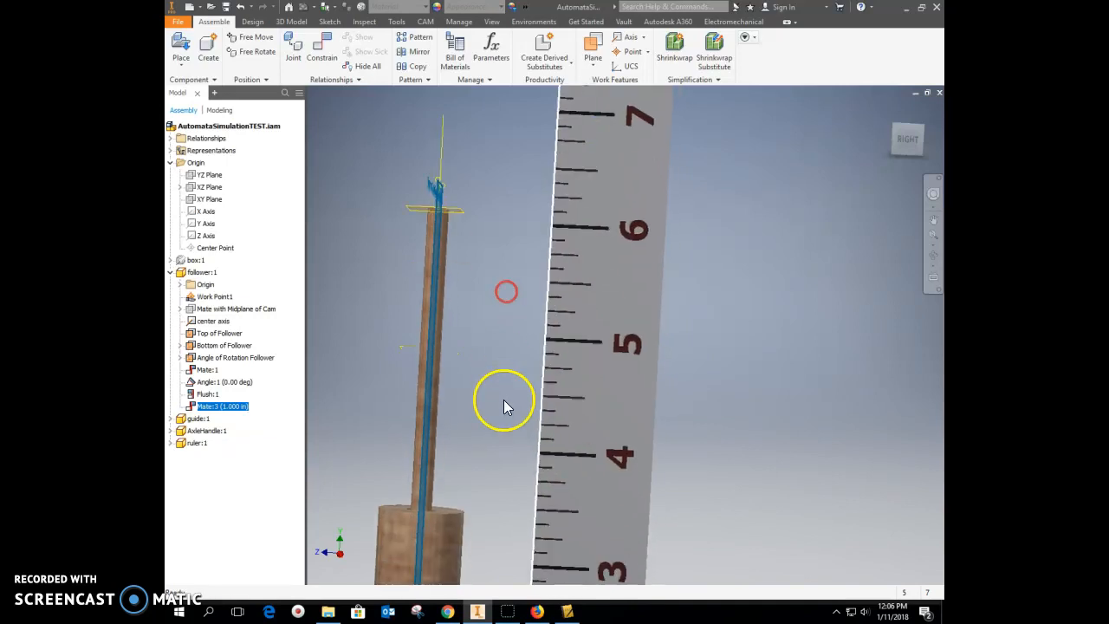
{"action": "mouse_move", "coordinate": [495, 436]}
{"action": "middle_mouse_down", "text": "shift"}
{"action": "mouse_move", "coordinate": [525, 421]}
{"action": "mouse_move", "coordinate": [486, 429]}
{"action": "middle_mouse_up", "text": "shift"}
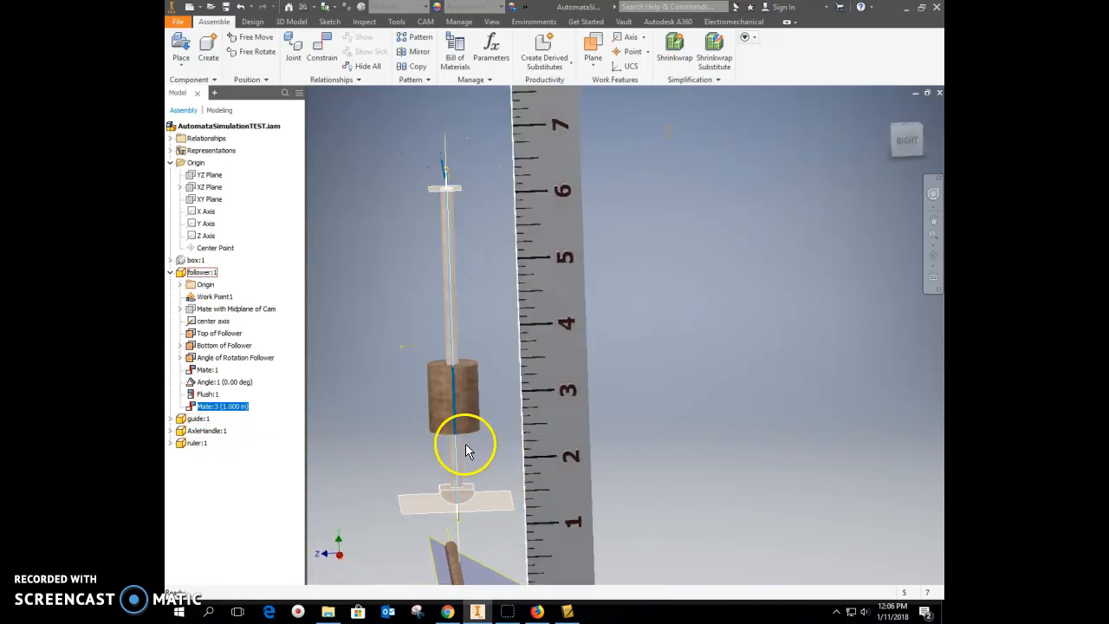